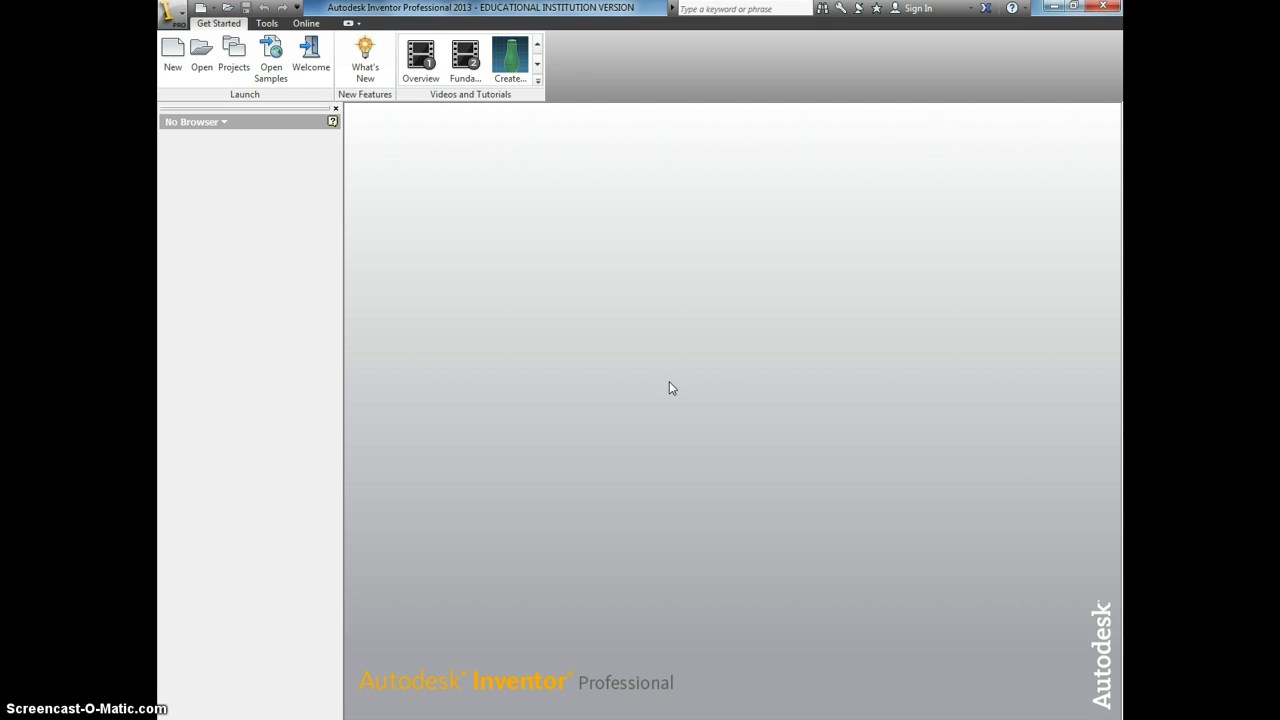
Create a new part file from the Standard.ipt inch template
left_click(173, 60)
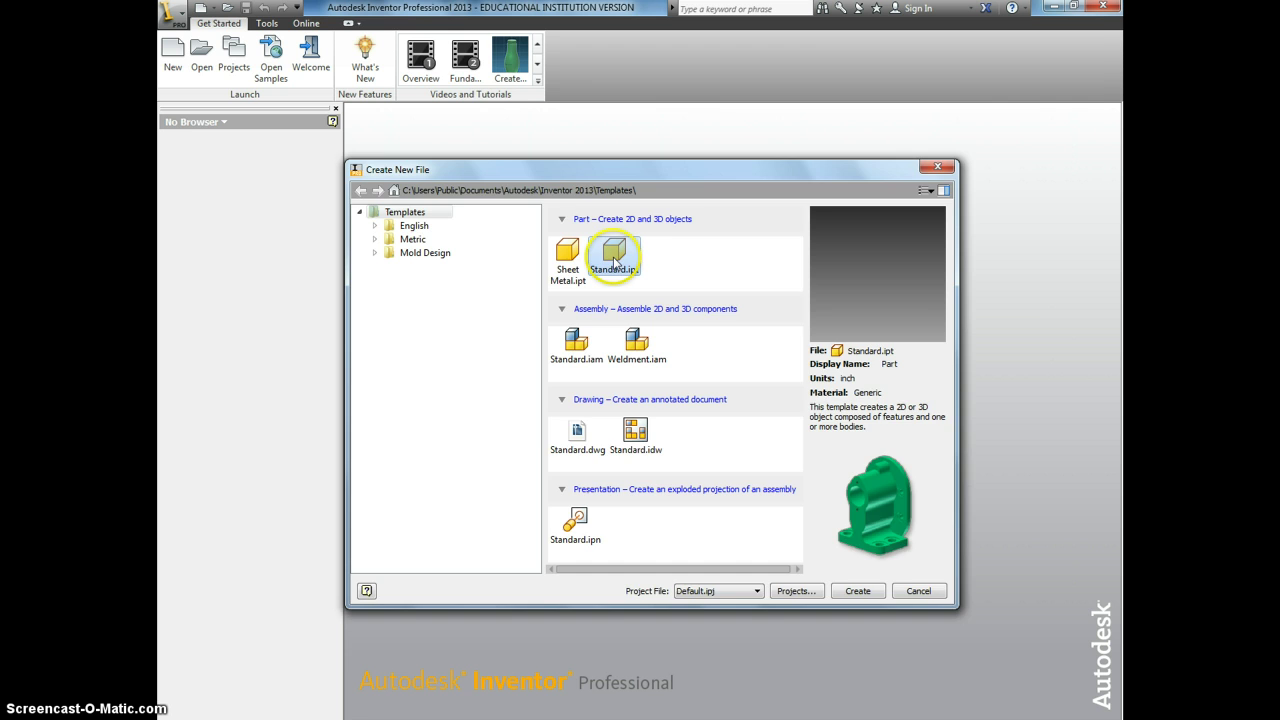
double_click(615, 261)
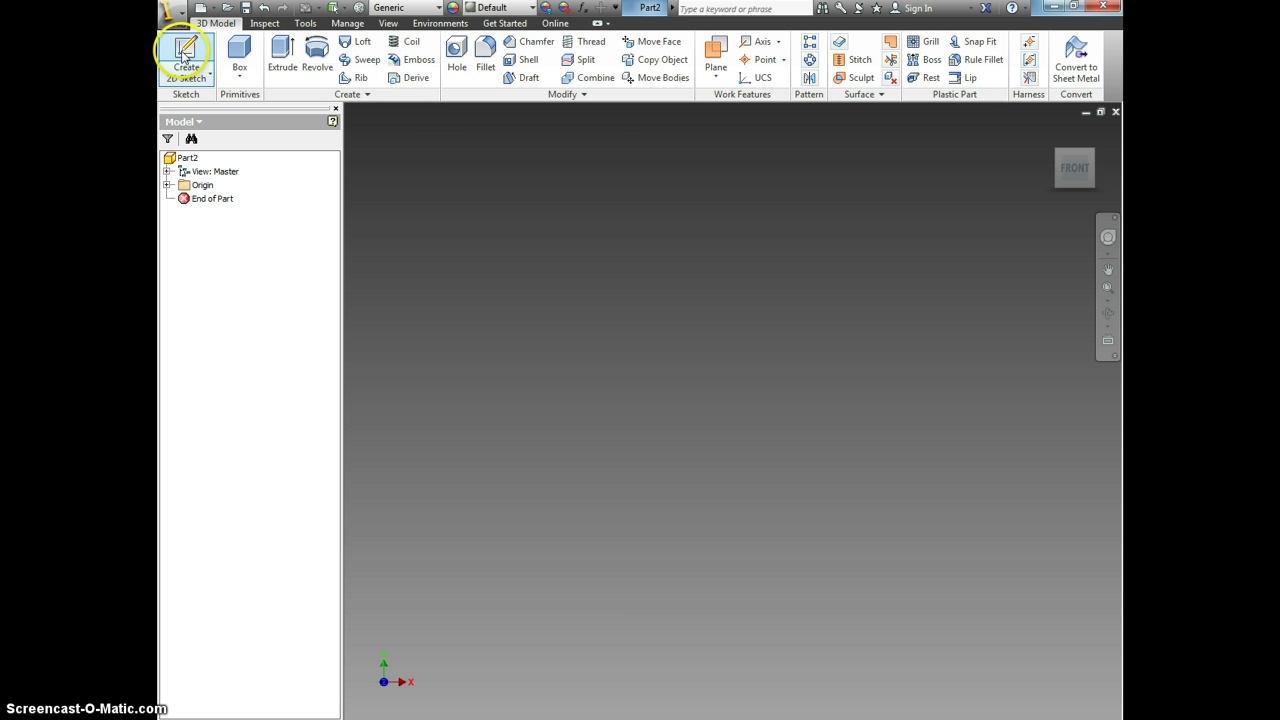
Start Sketch1 on the part's XY origin plane, picked from the Origin browser folder
left_click(185, 56)
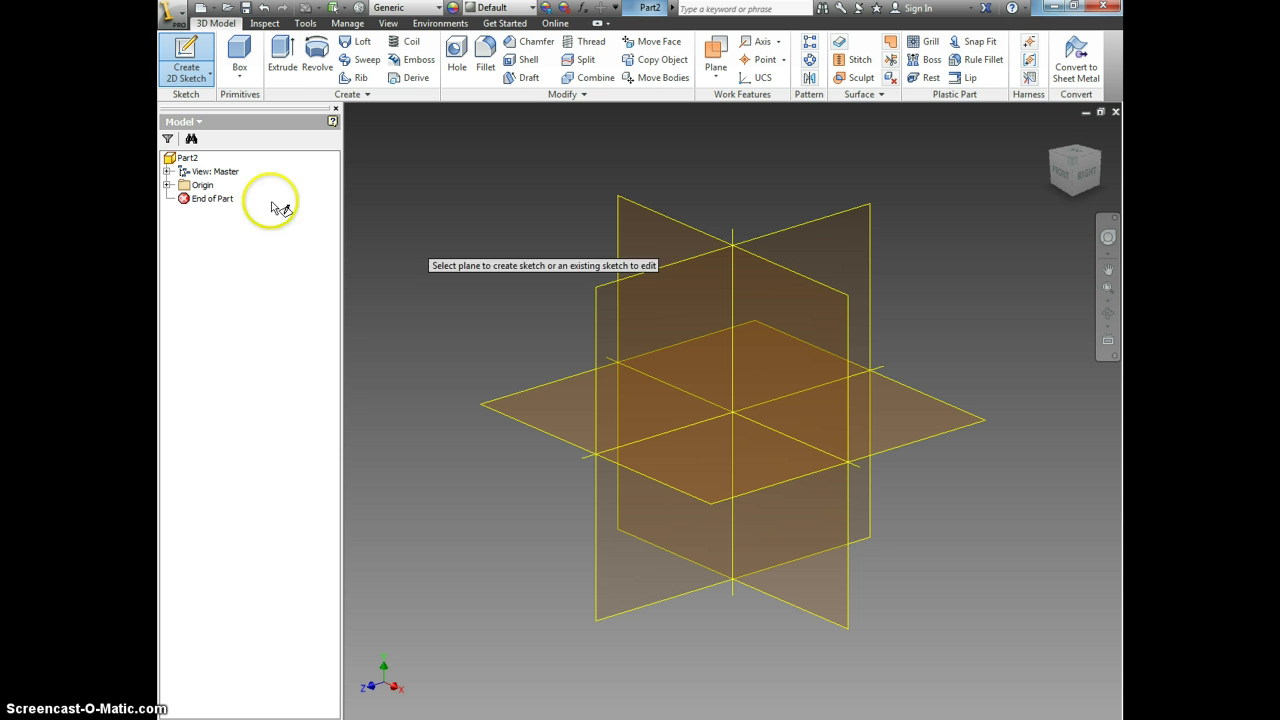
left_click(168, 185)
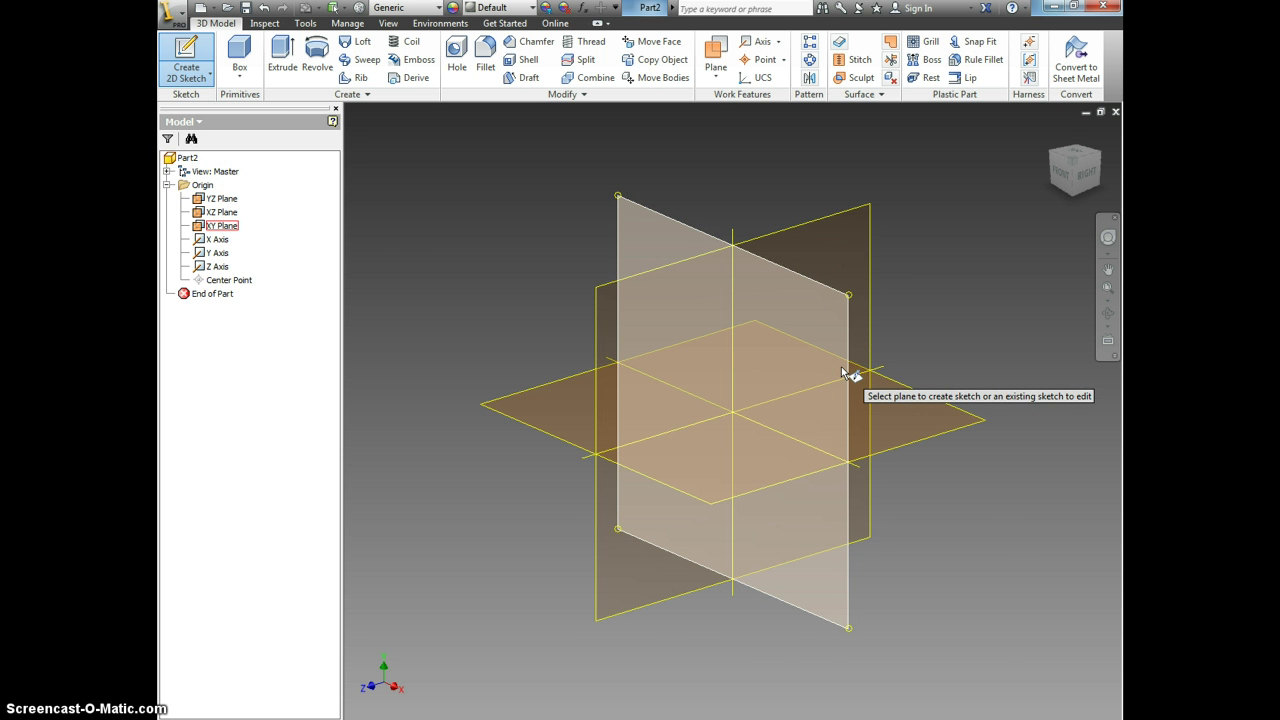
mouse_move(842, 372)
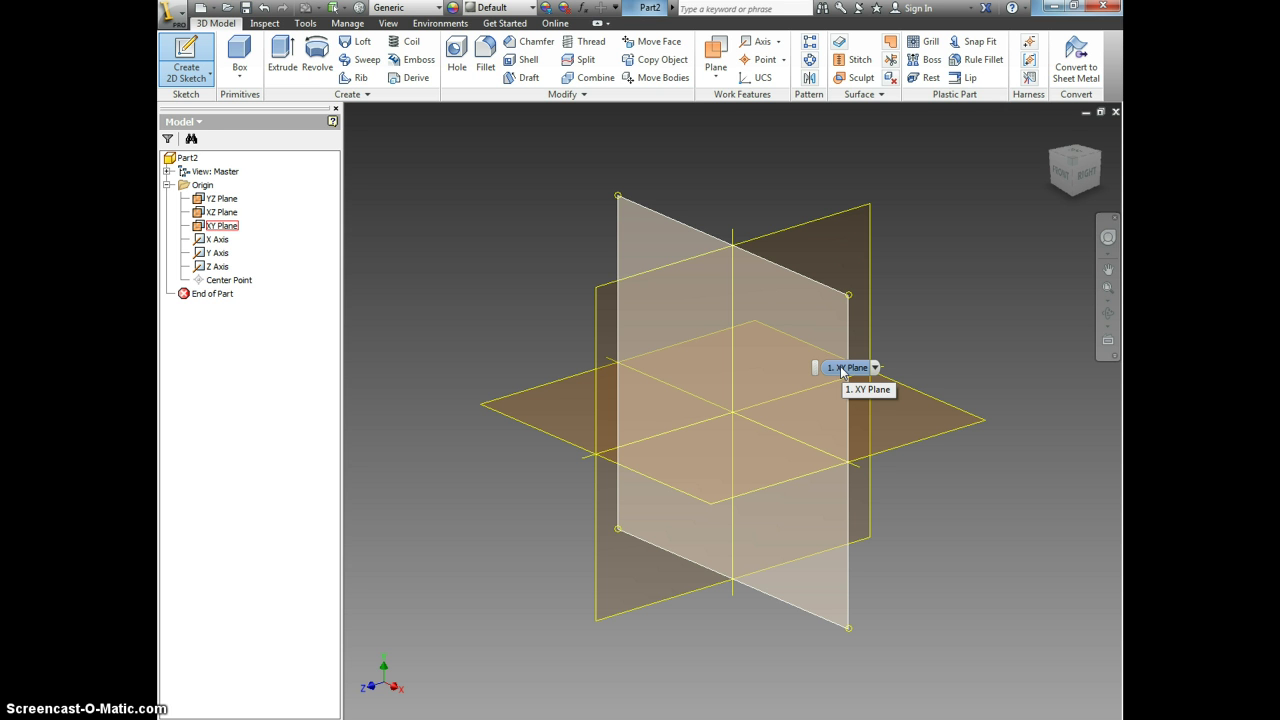
left_click(848, 333)
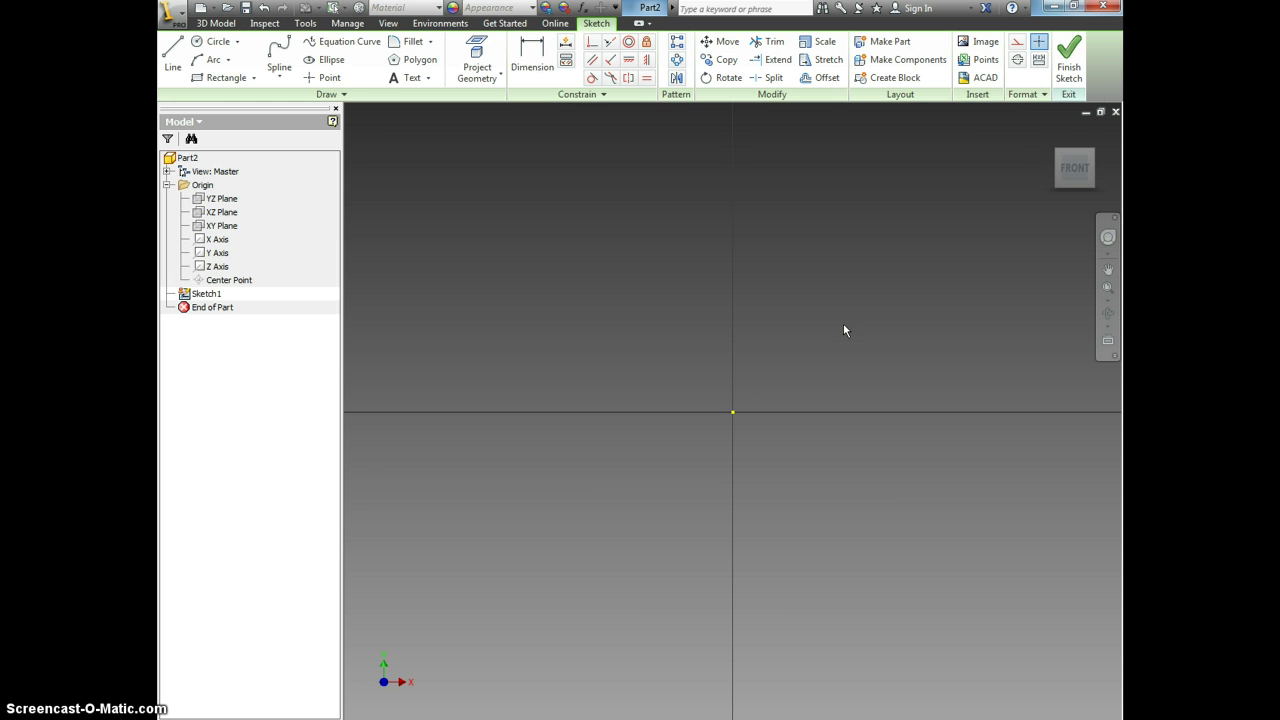
Draw five connected lines from the origin: bottom, right, slanted, top and left edges
left_click(170, 58)
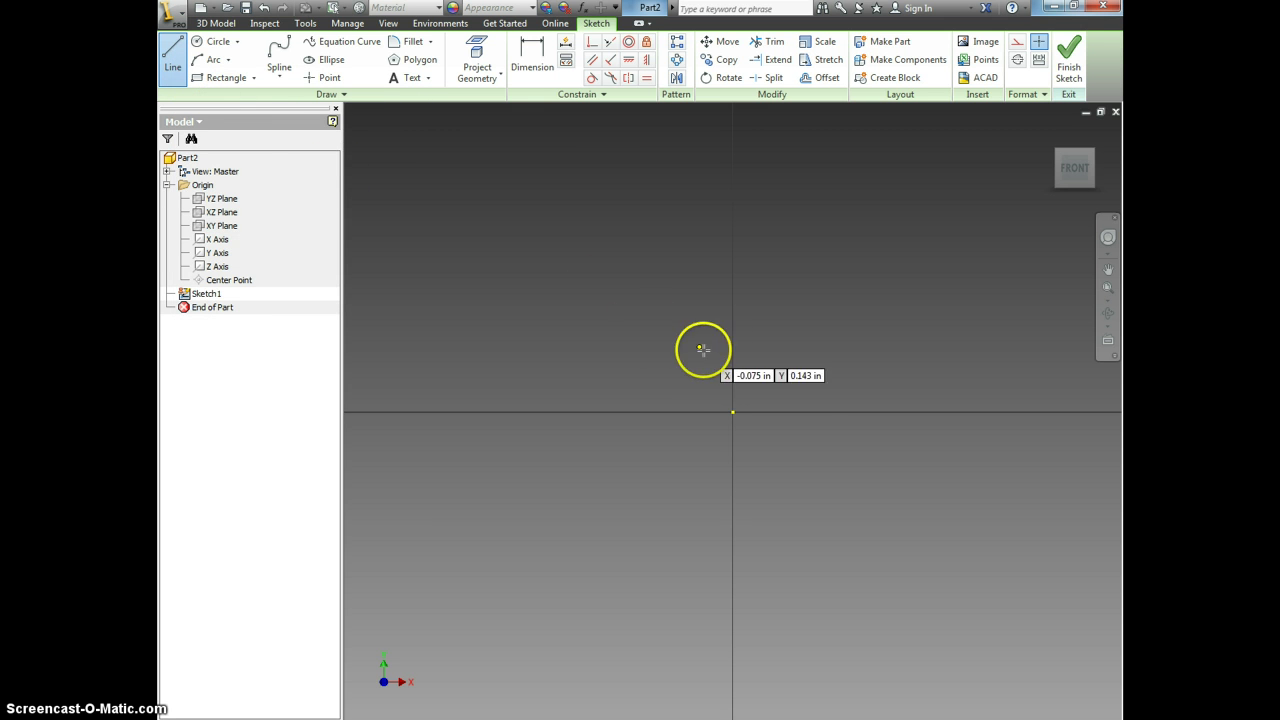
left_click(733, 413)
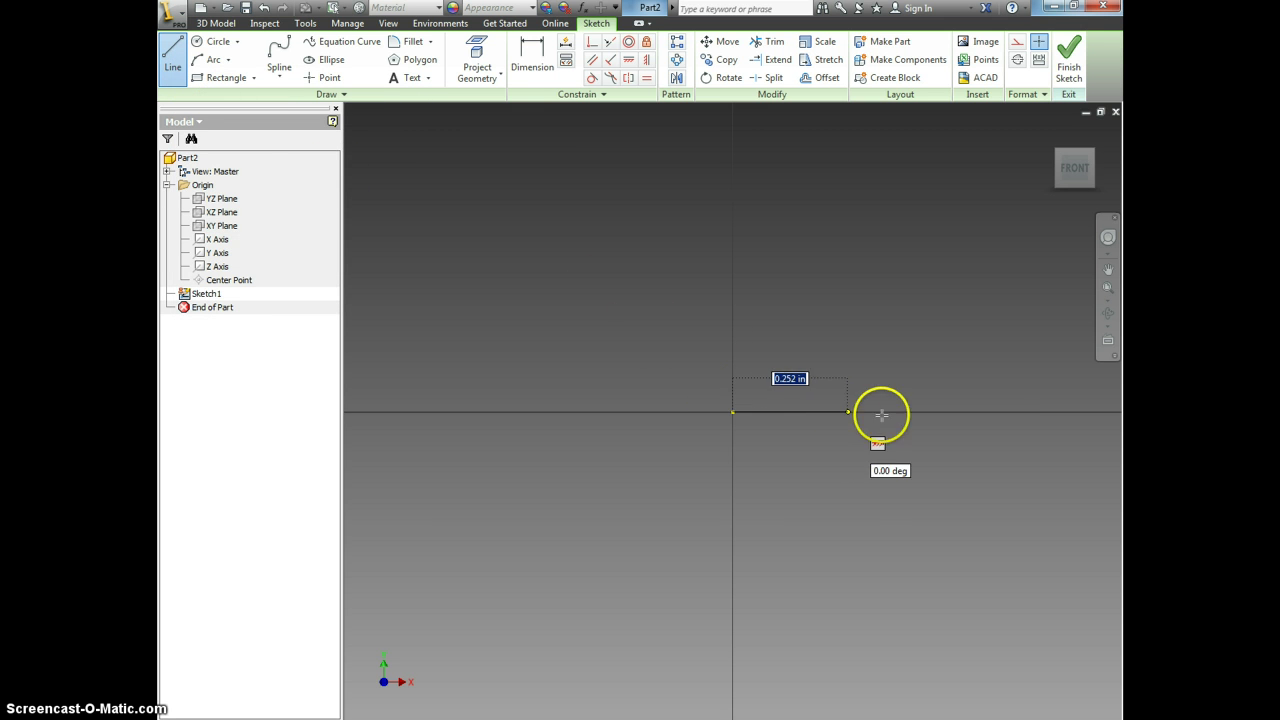
left_click(956, 411)
left_click(956, 342)
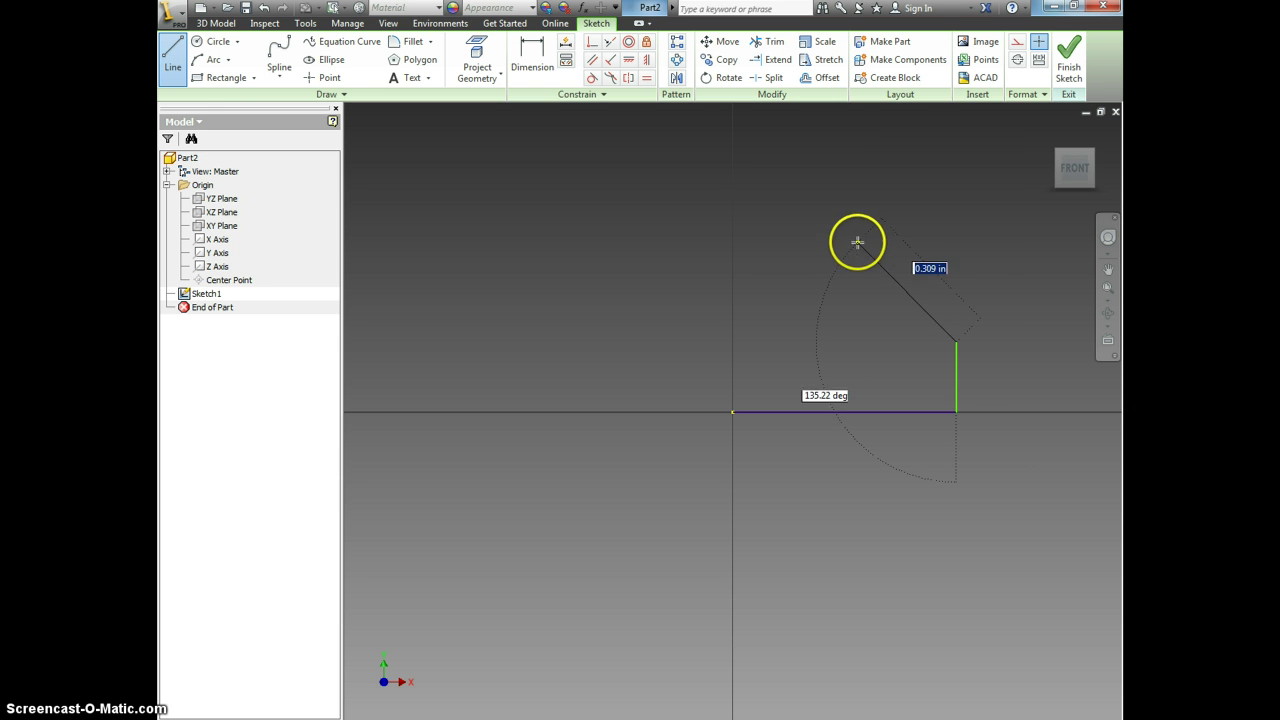
left_click(801, 203)
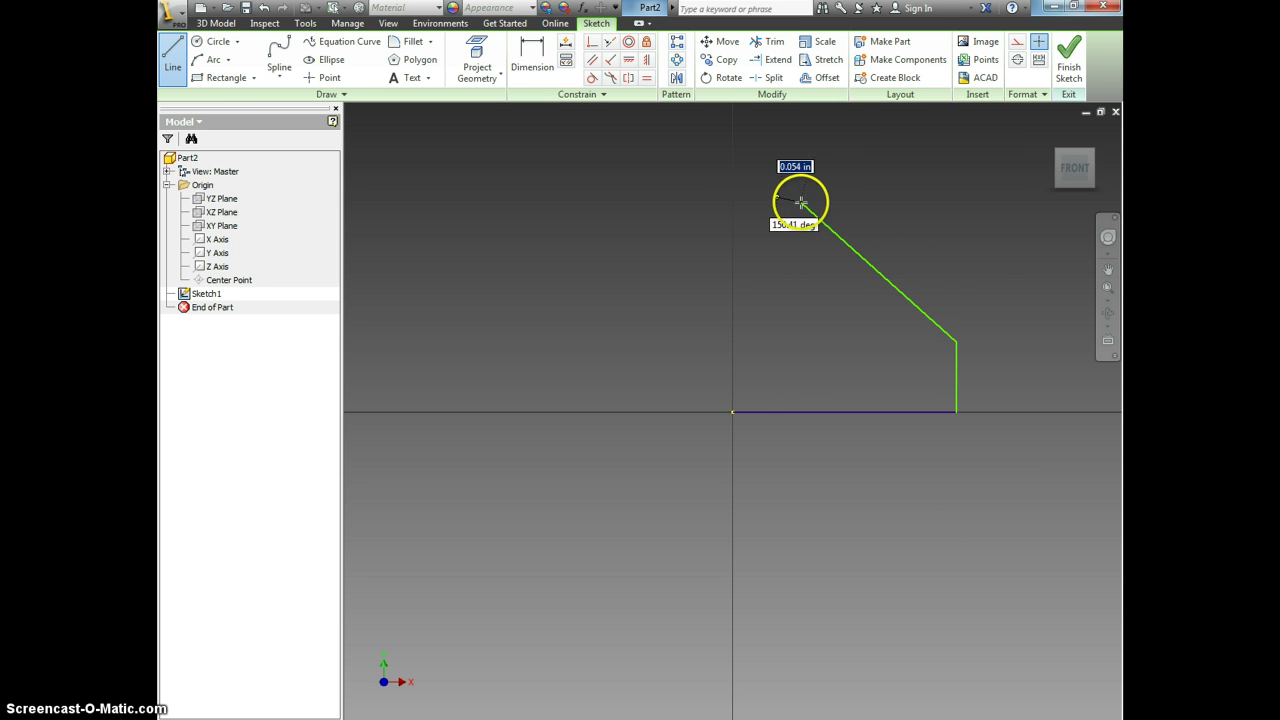
left_click(733, 203)
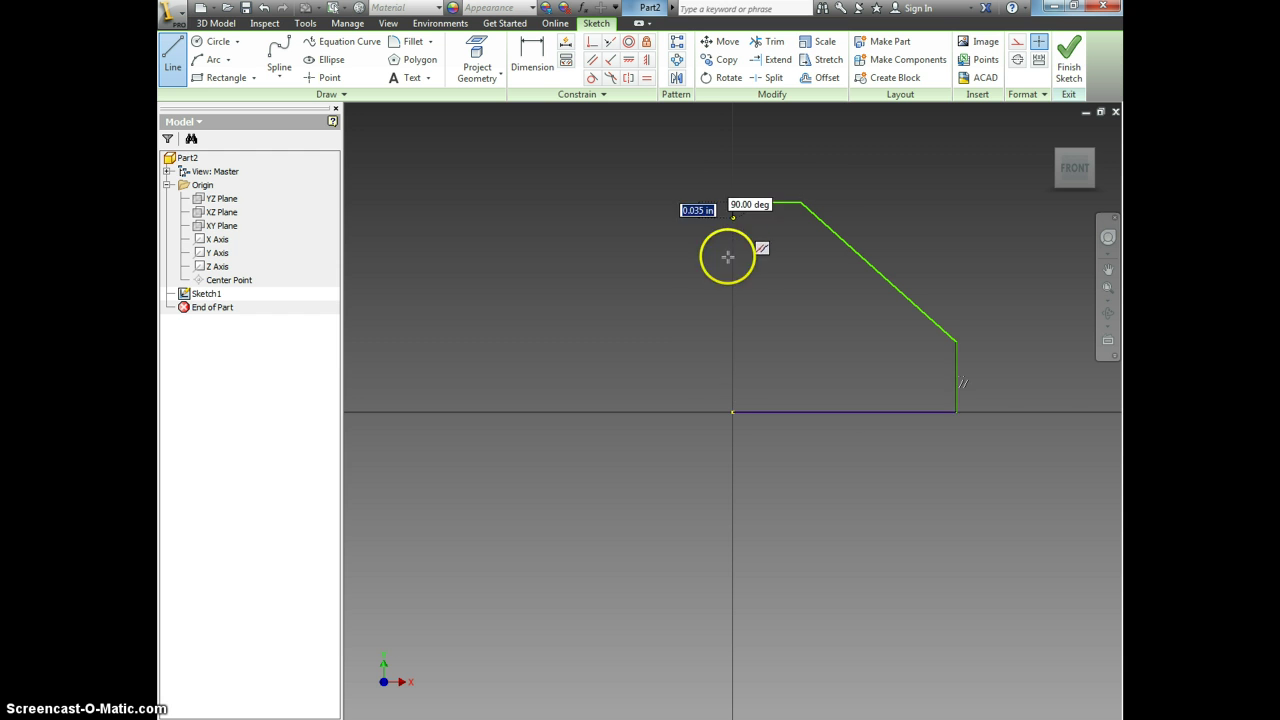
left_click(733, 411)
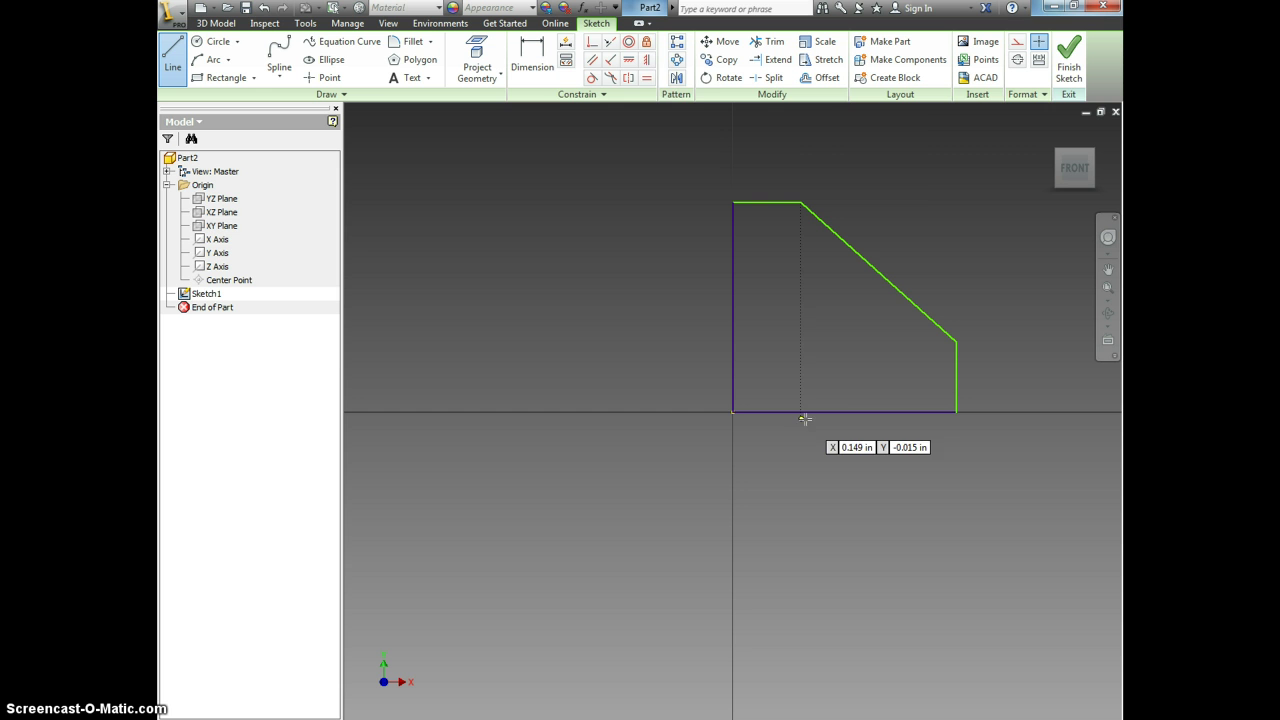
Constrain the top edge equal to the right edge and the bottom edge equal to the left
left_click(648, 80)
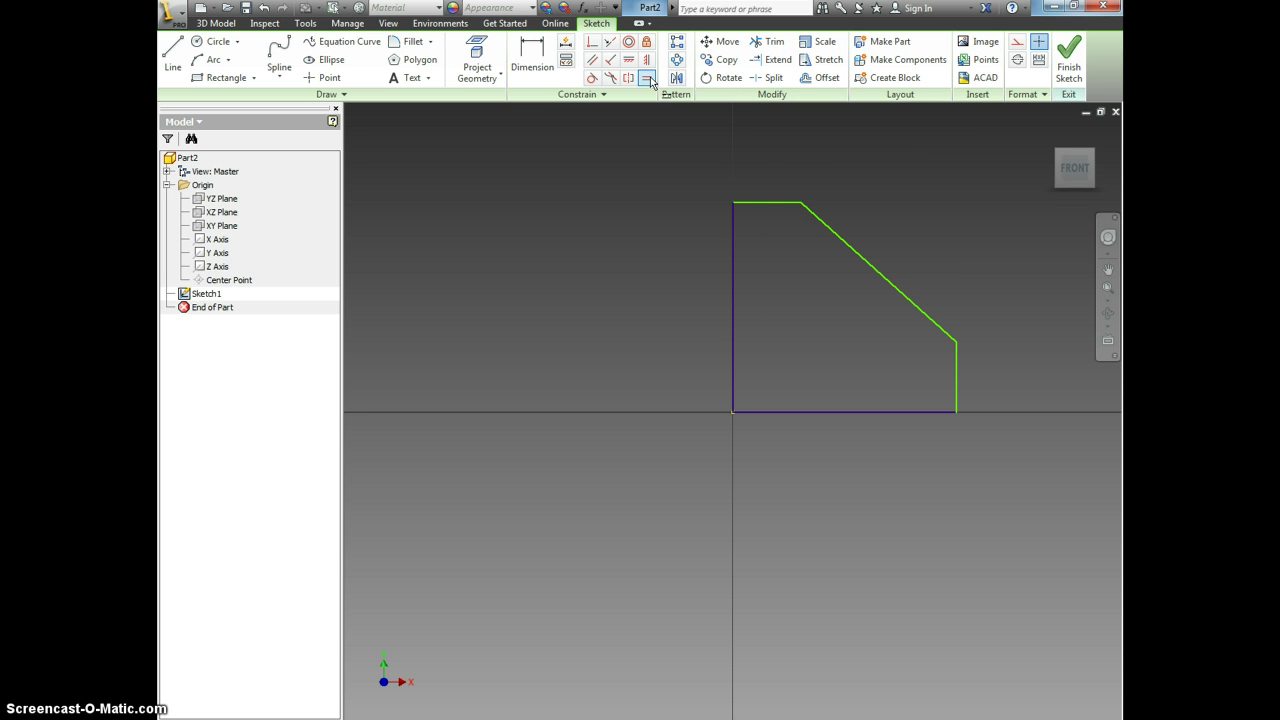
left_click(772, 204)
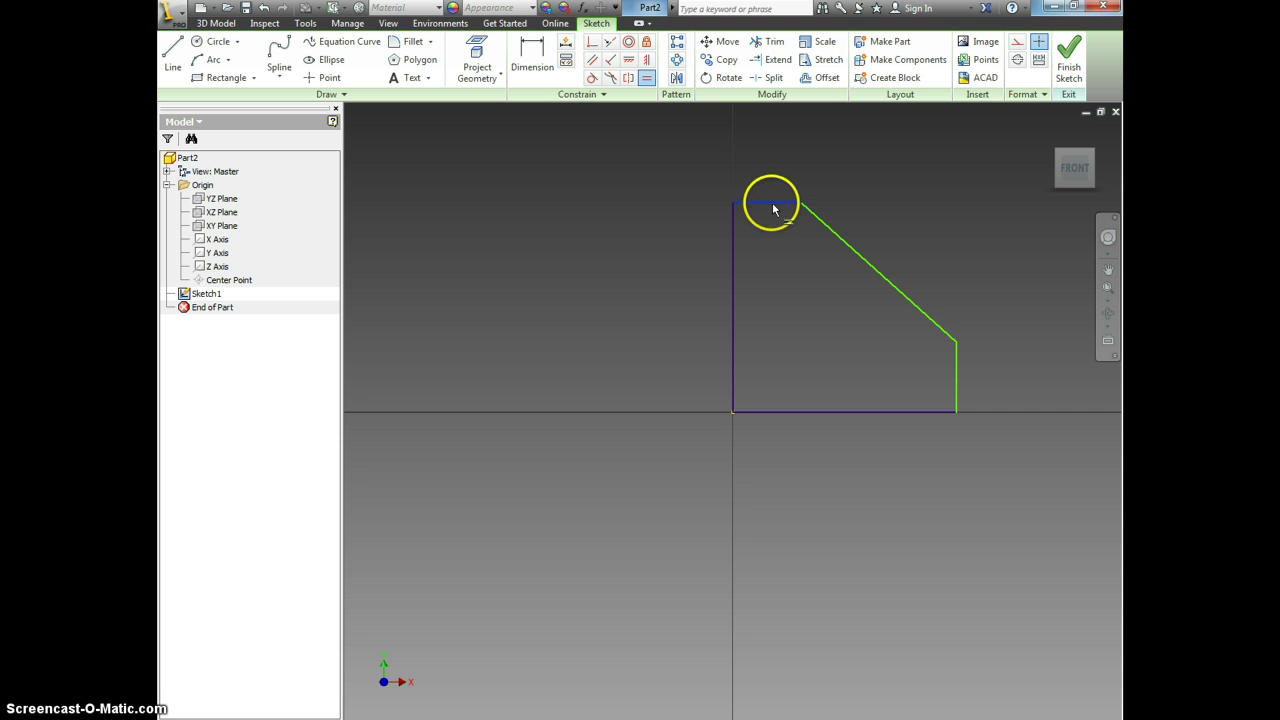
left_click(957, 363)
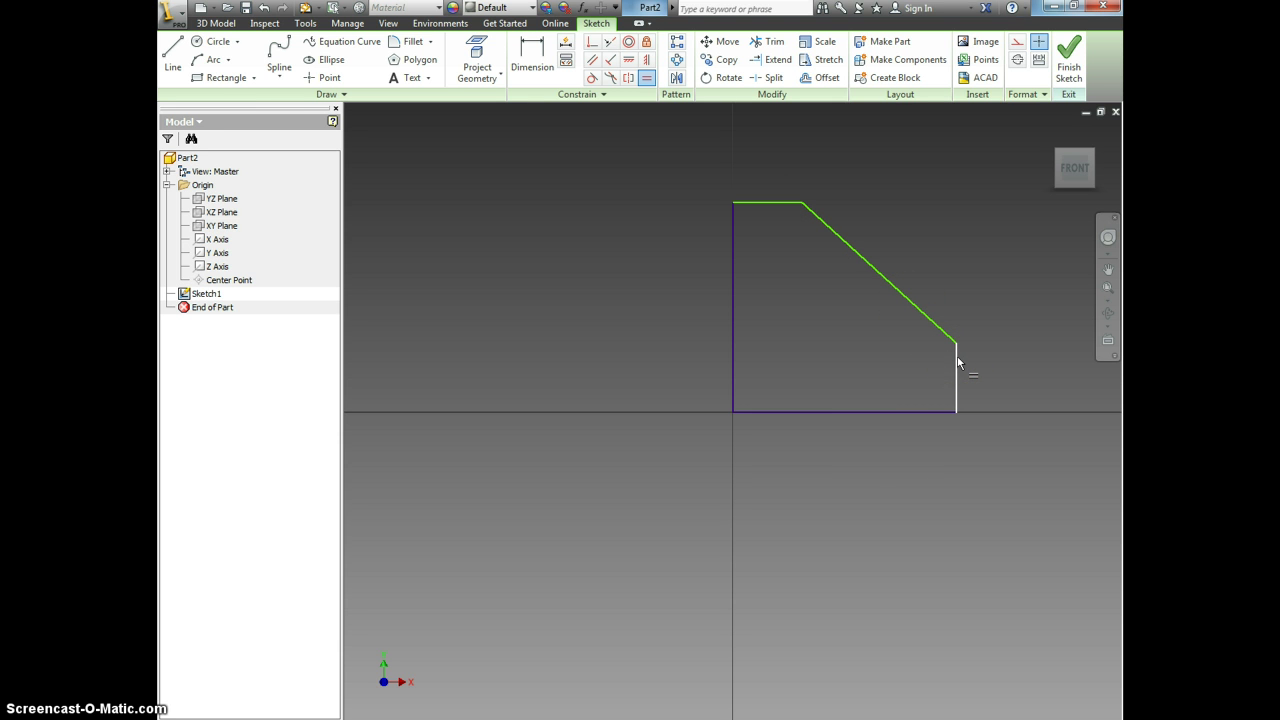
left_click(906, 380)
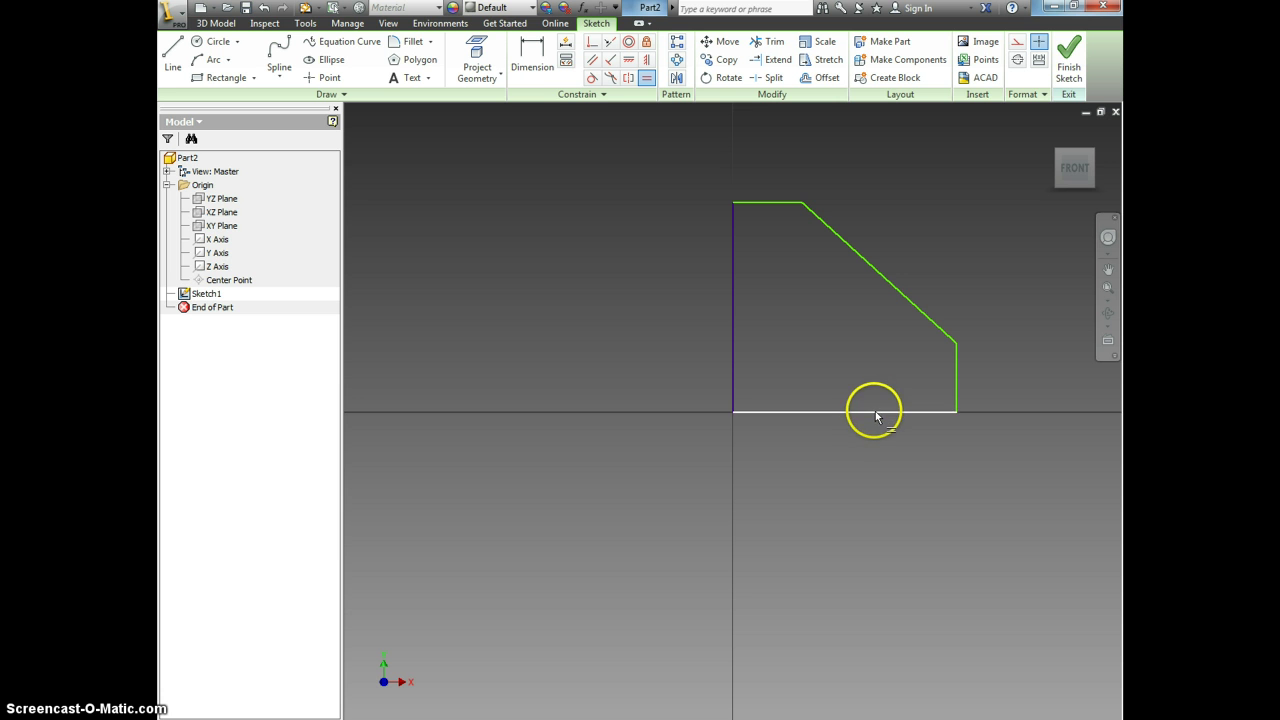
left_click(875, 412)
left_click(734, 274)
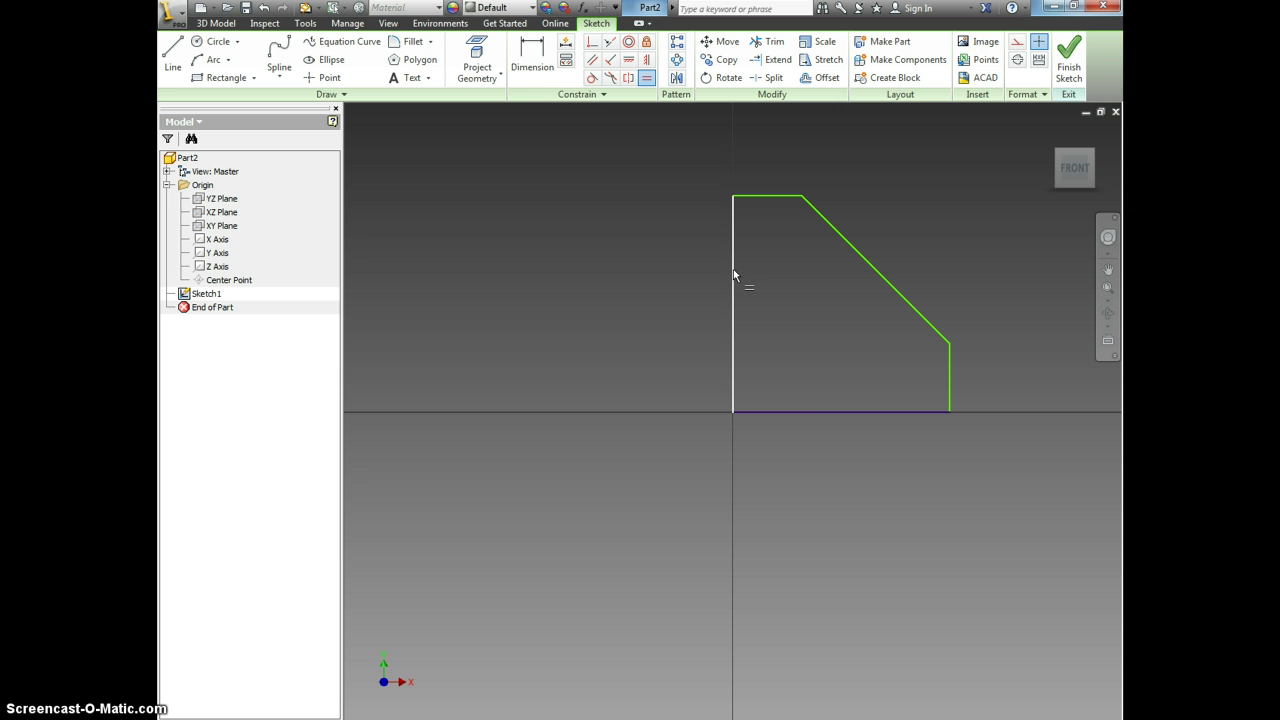
left_click(843, 420)
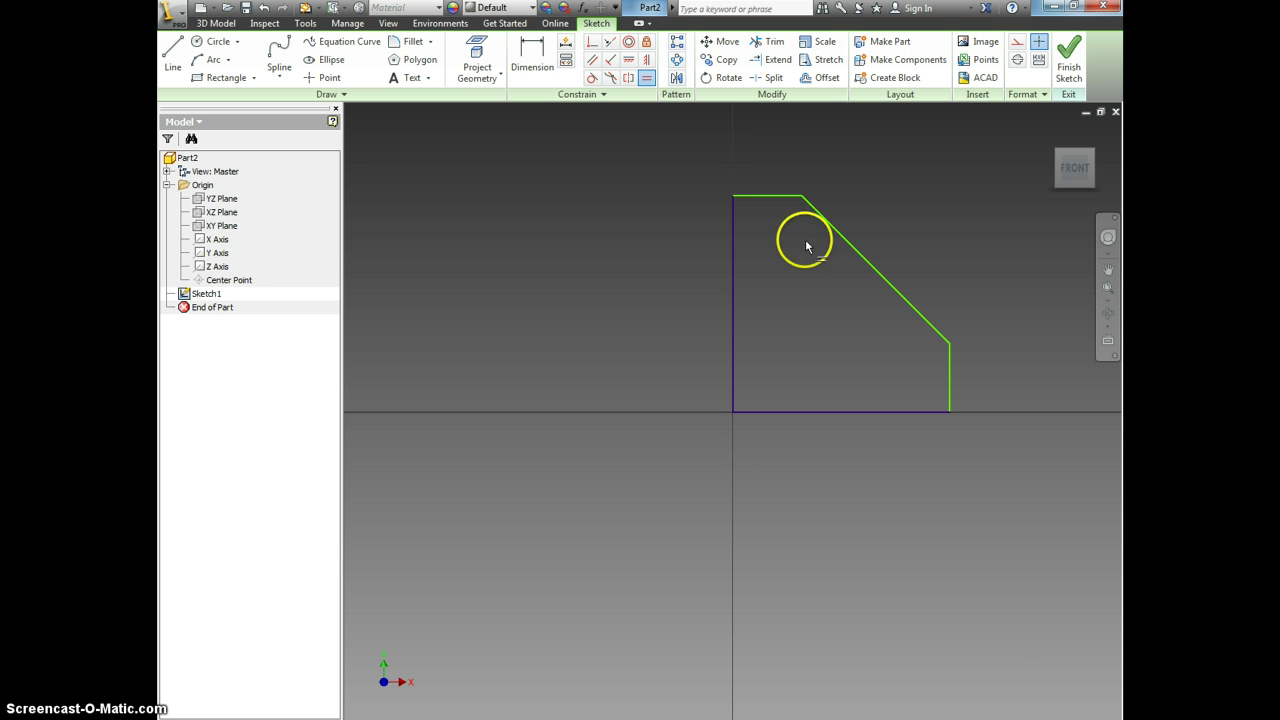
Dimension the fin's bottom edge to 3.00 in
left_click(534, 58)
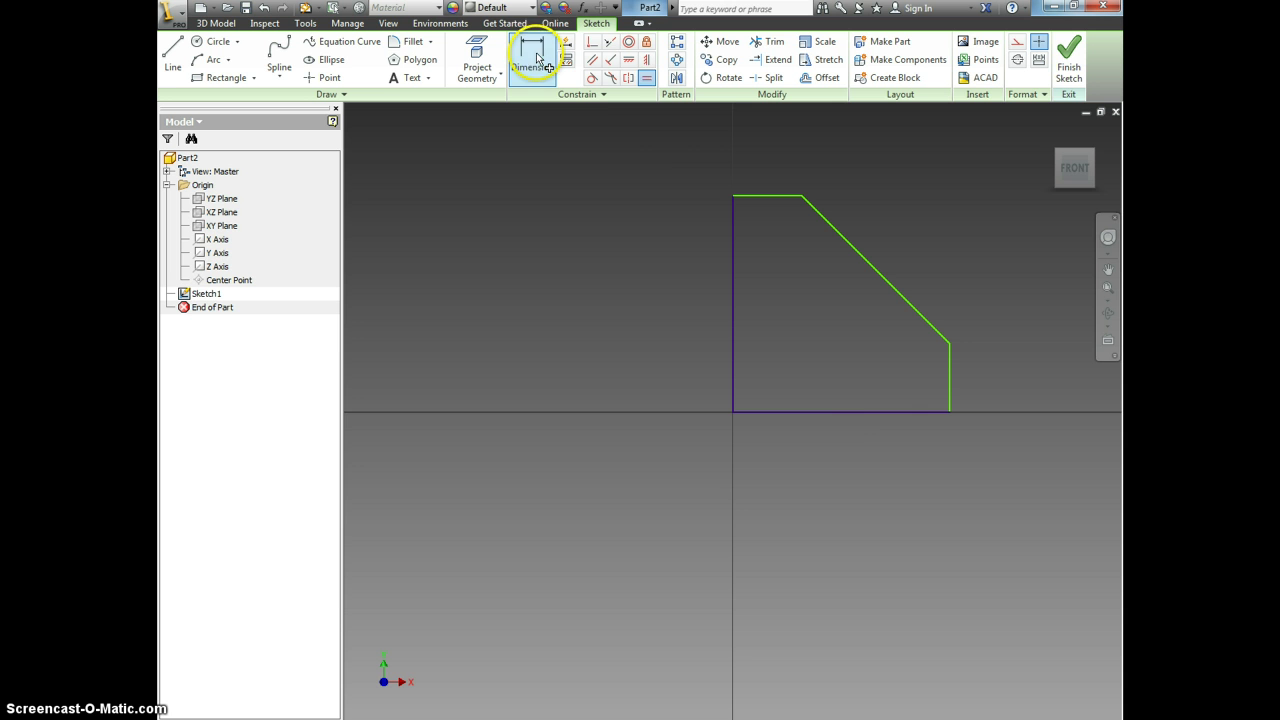
left_click(880, 412)
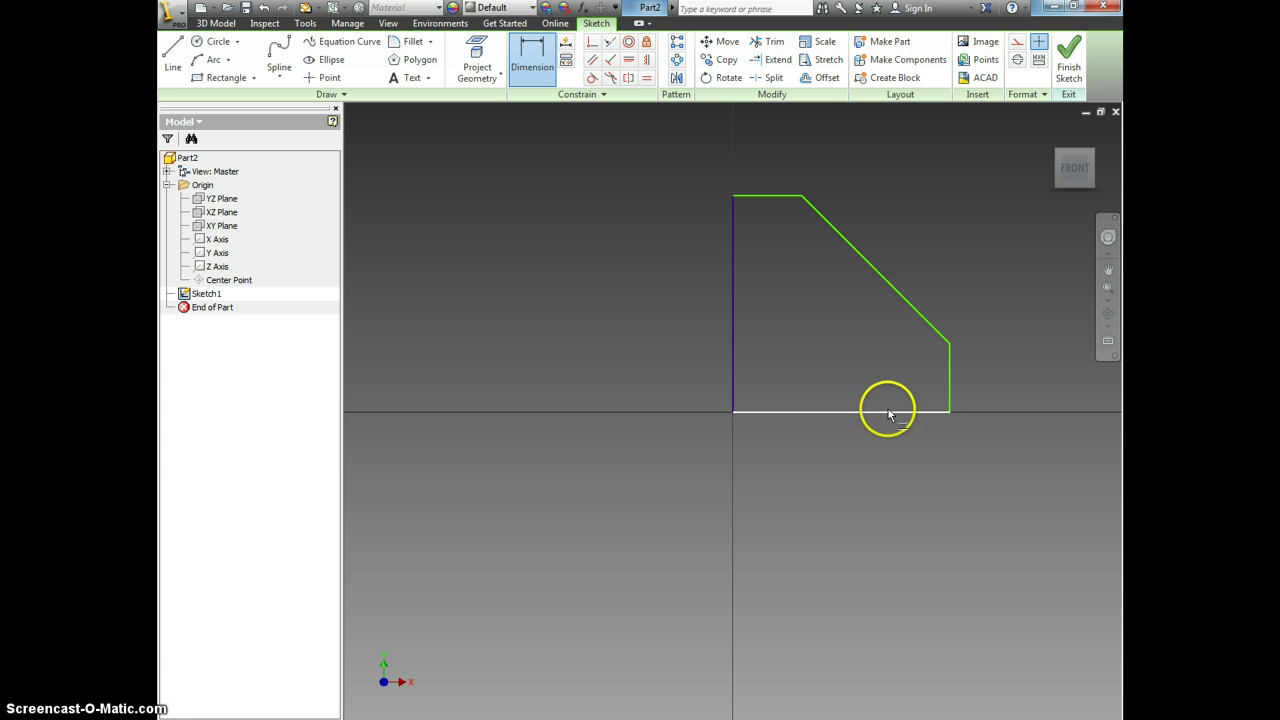
left_click(853, 413)
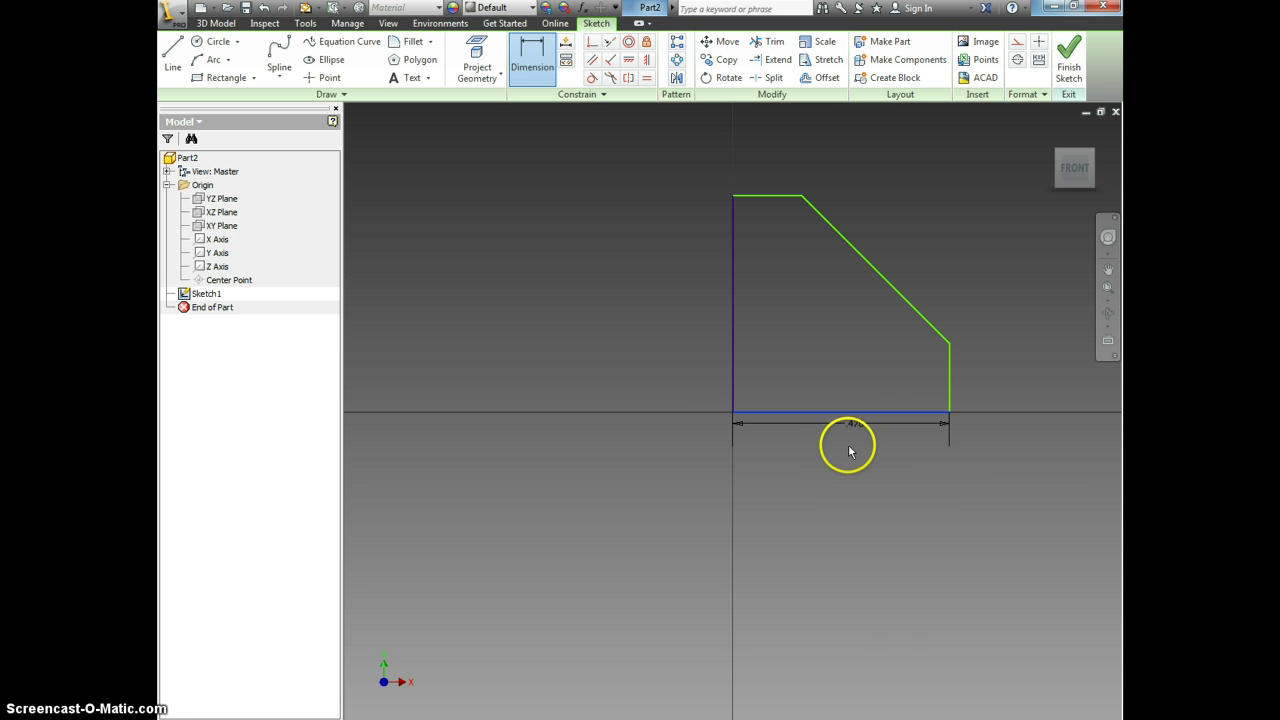
left_click(849, 446)
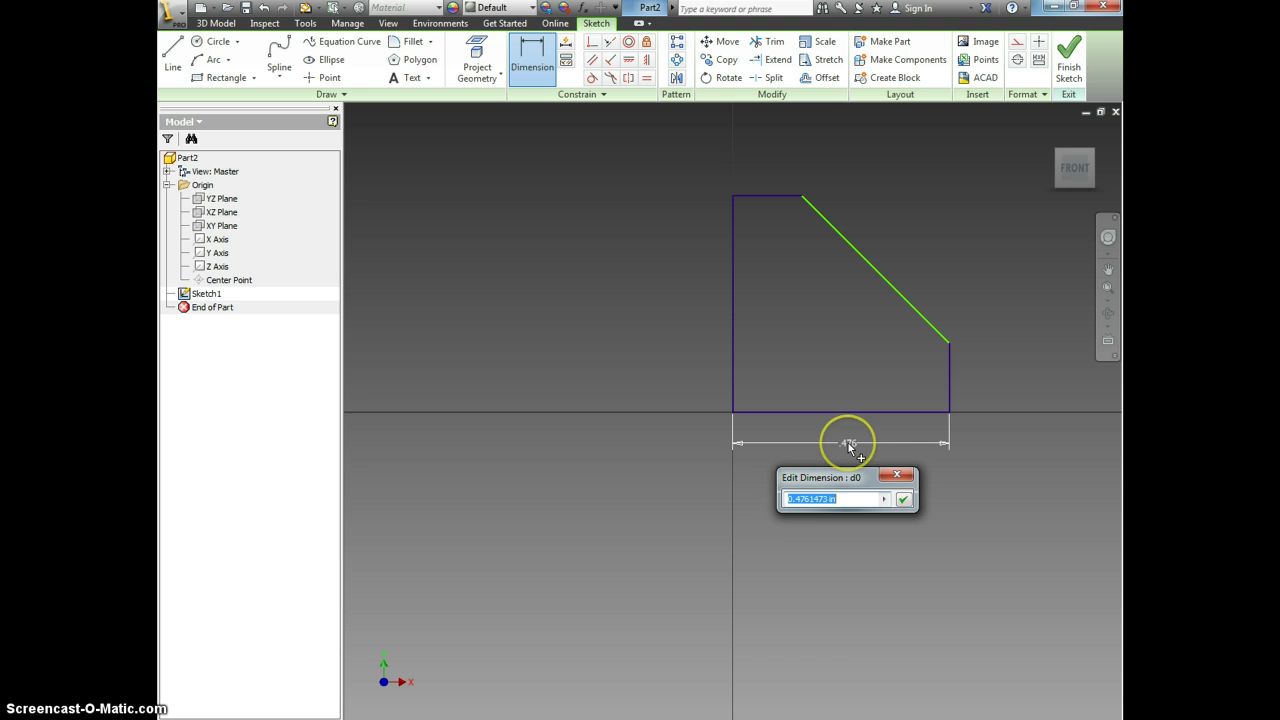
type("3.00")
key("Return")
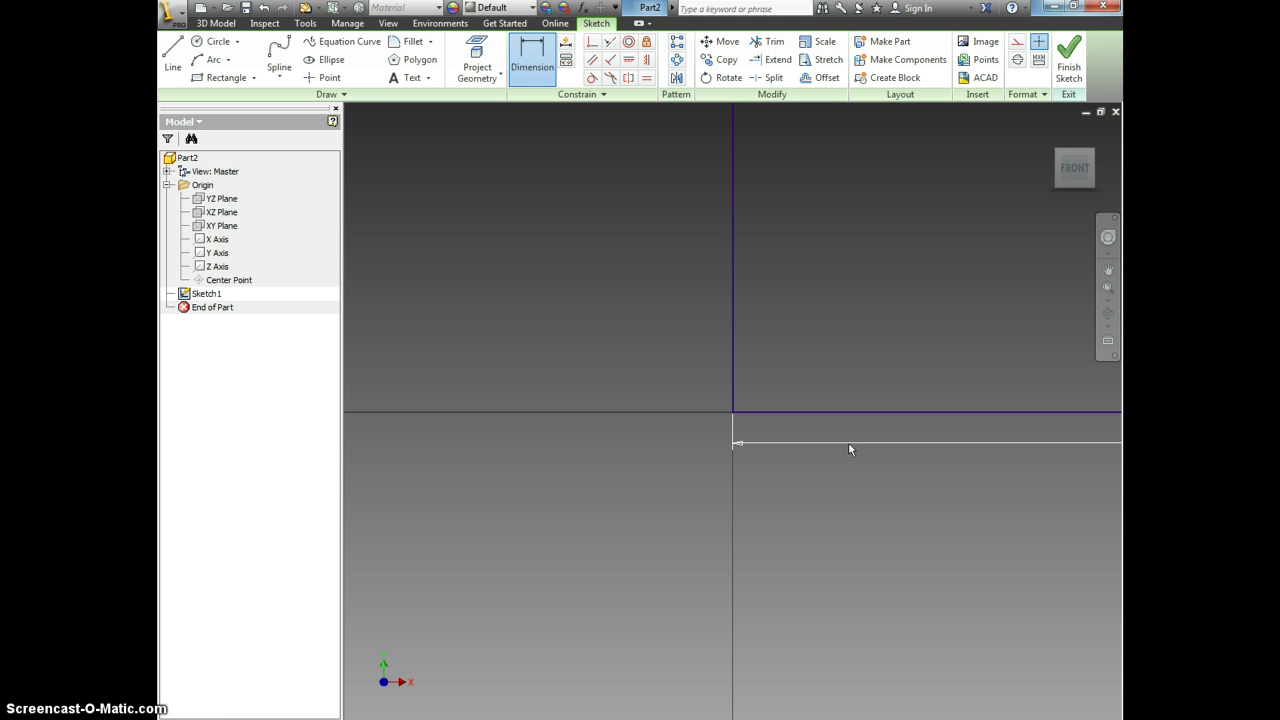
Dimension the short vertical right edge to 1/2 in
left_click(1075, 168)
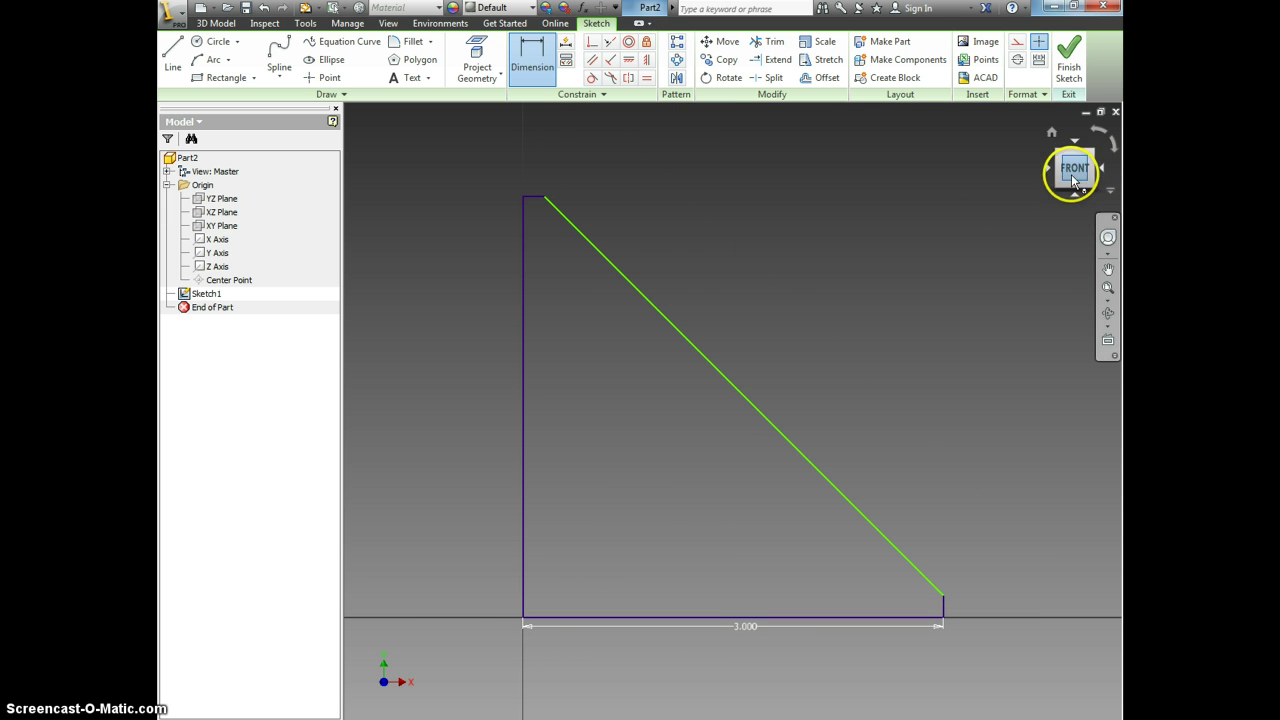
left_click(942, 605)
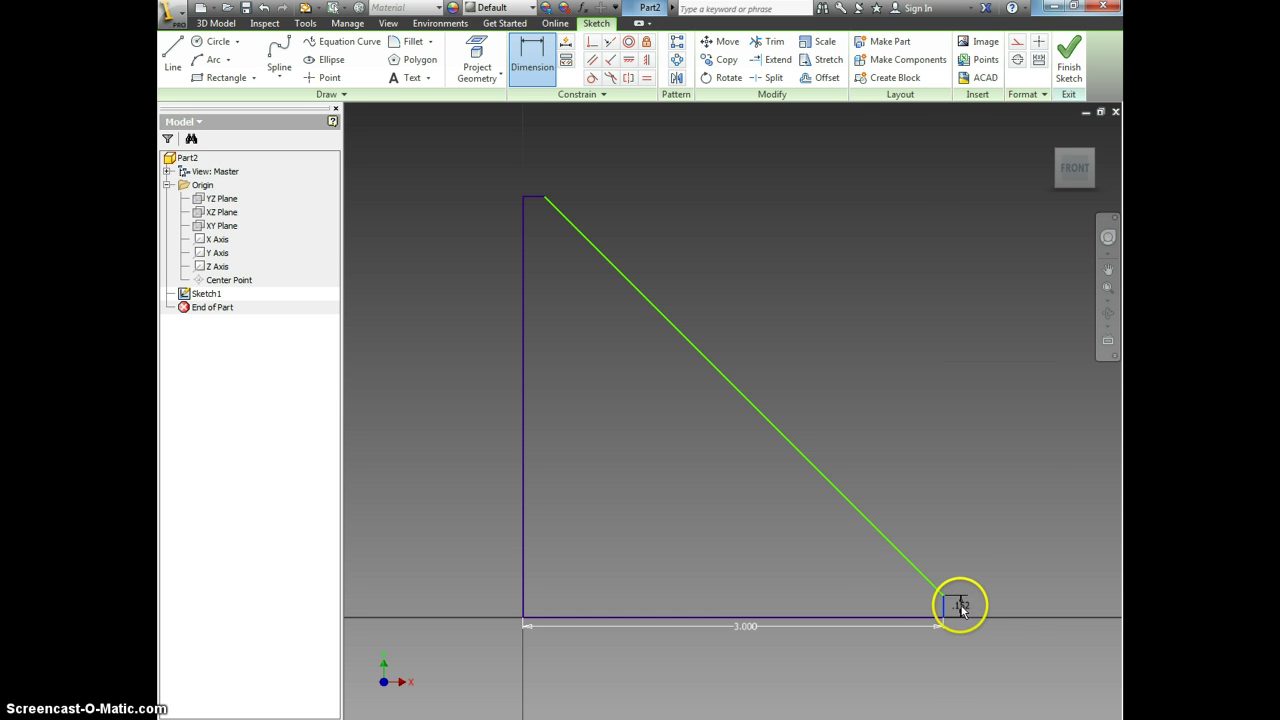
left_click(968, 605)
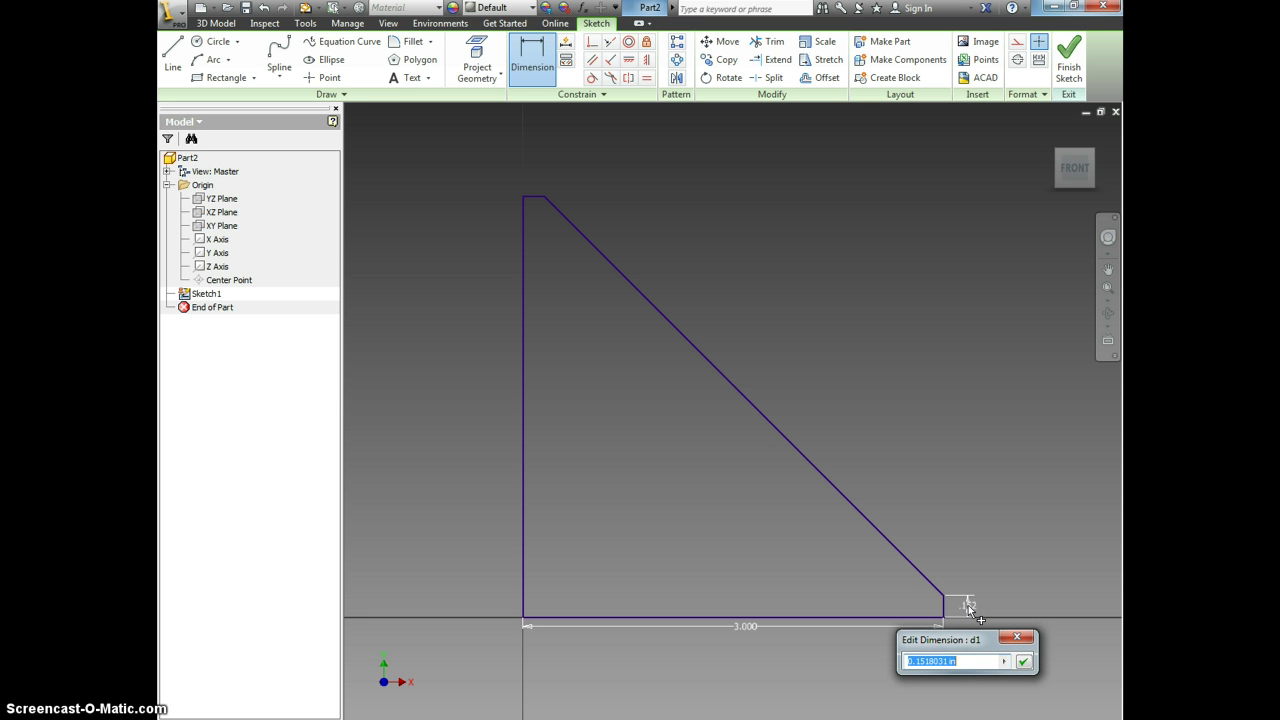
type("1/2")
key("Return")
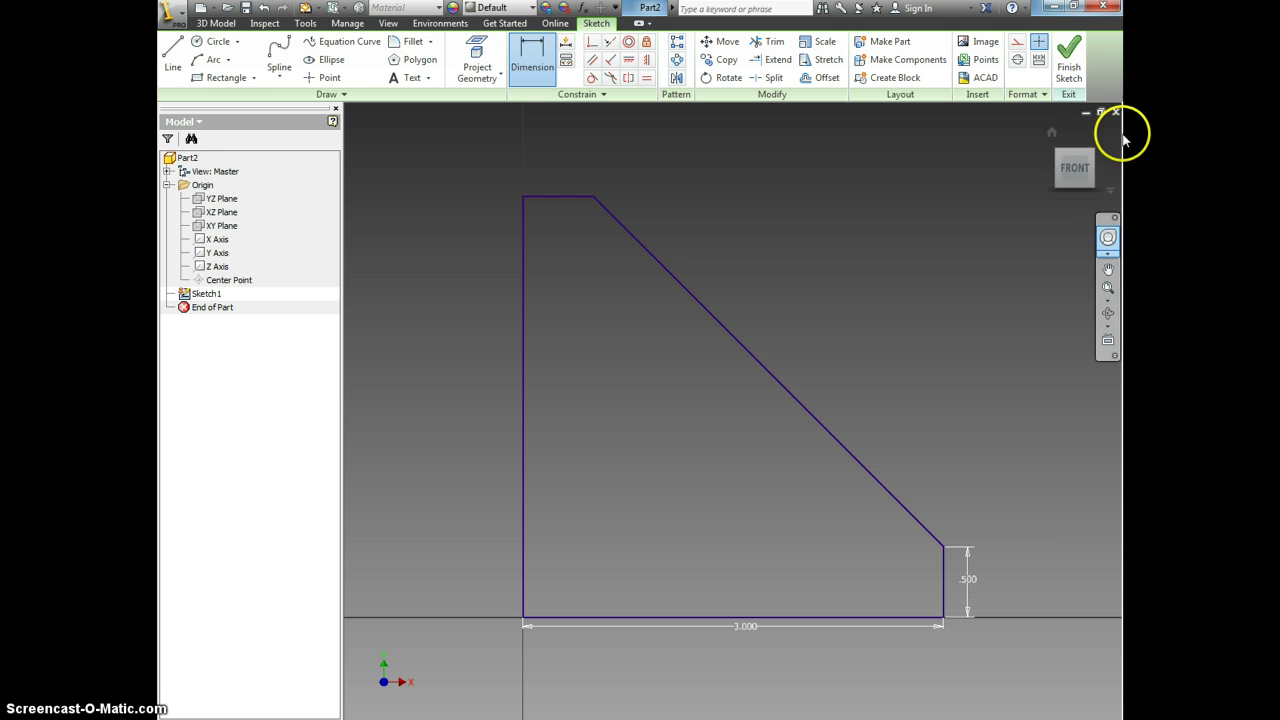
Finish the sketch and extrude the fin profile to a 0.01 in thickness
left_click(1070, 58)
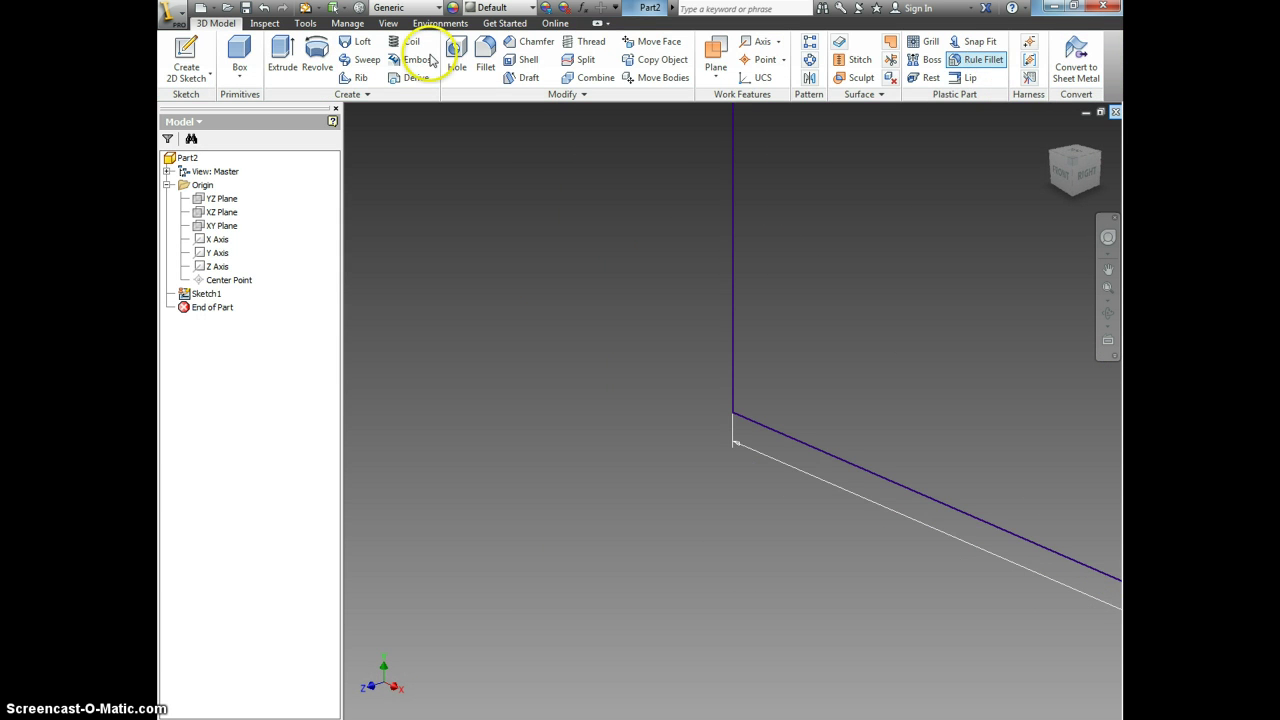
left_click(284, 55)
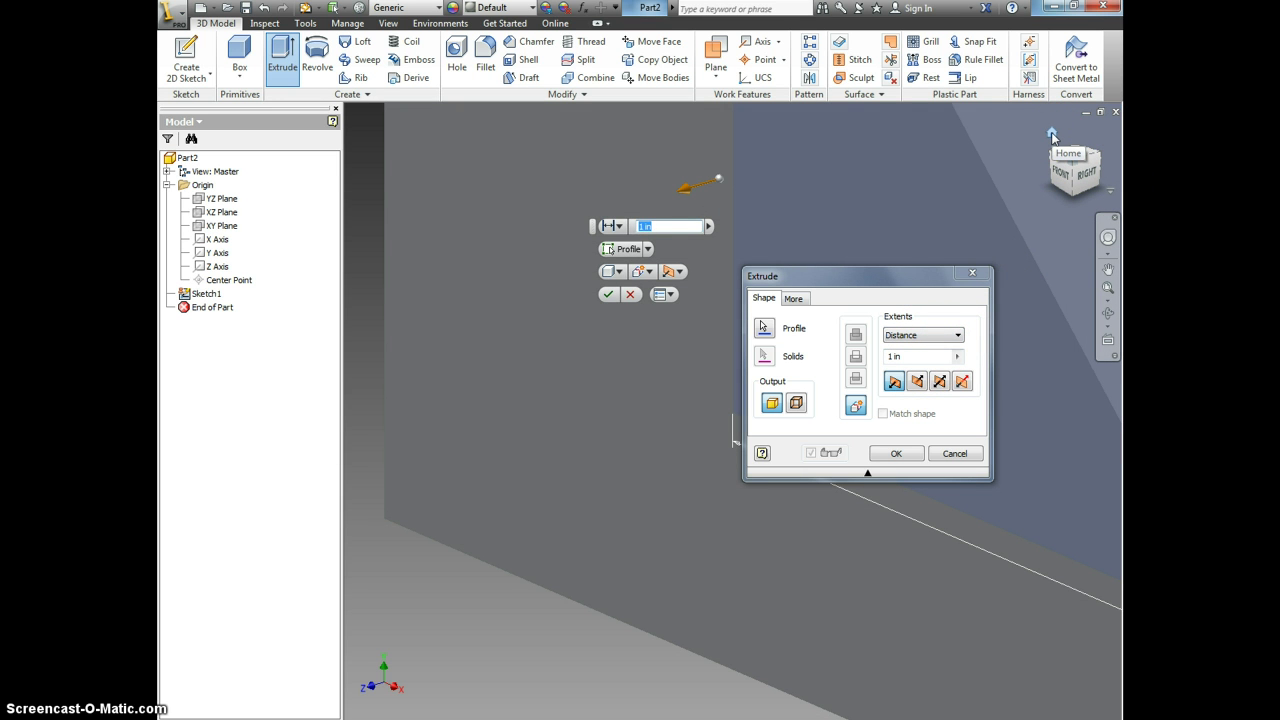
left_click(1052, 136)
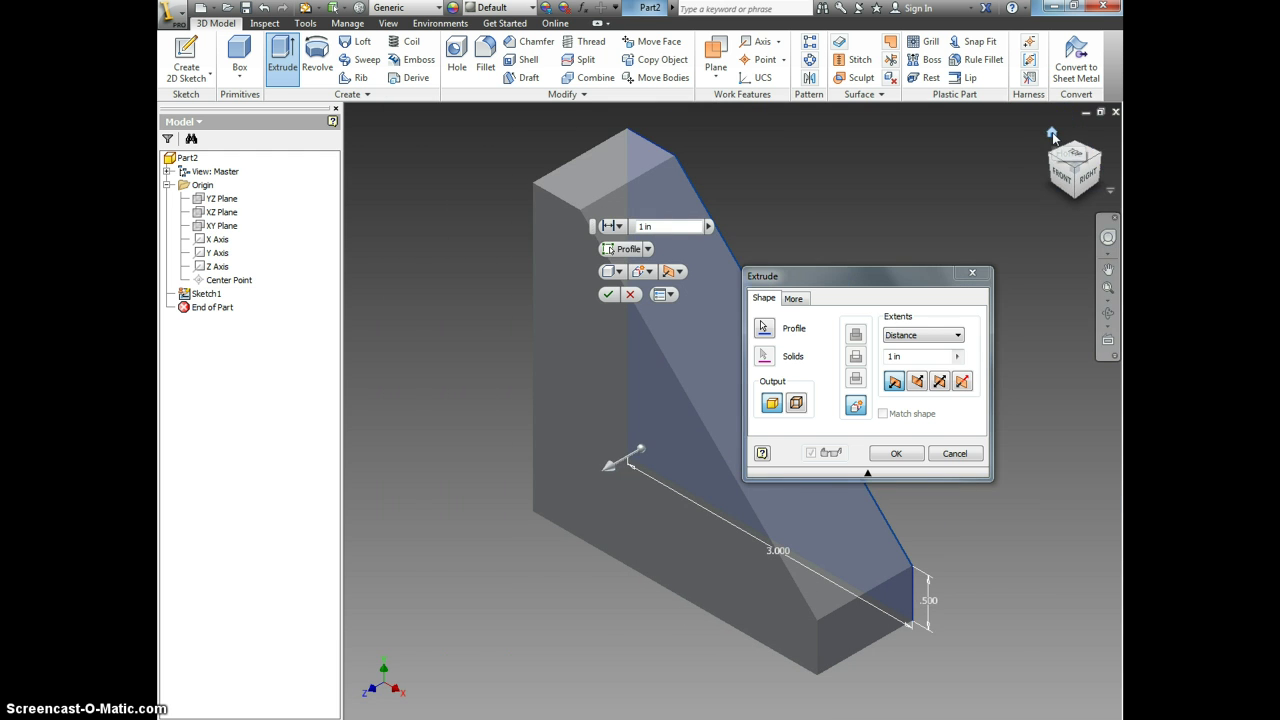
left_click(910, 356)
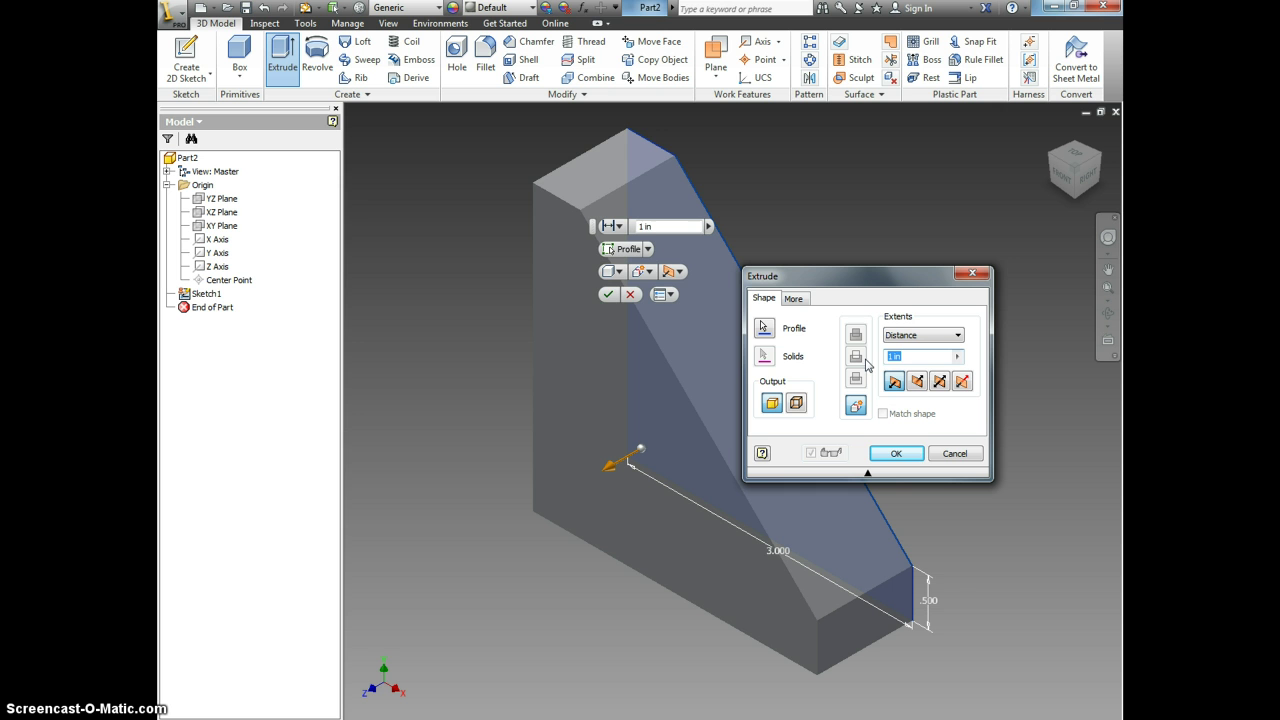
type(".")
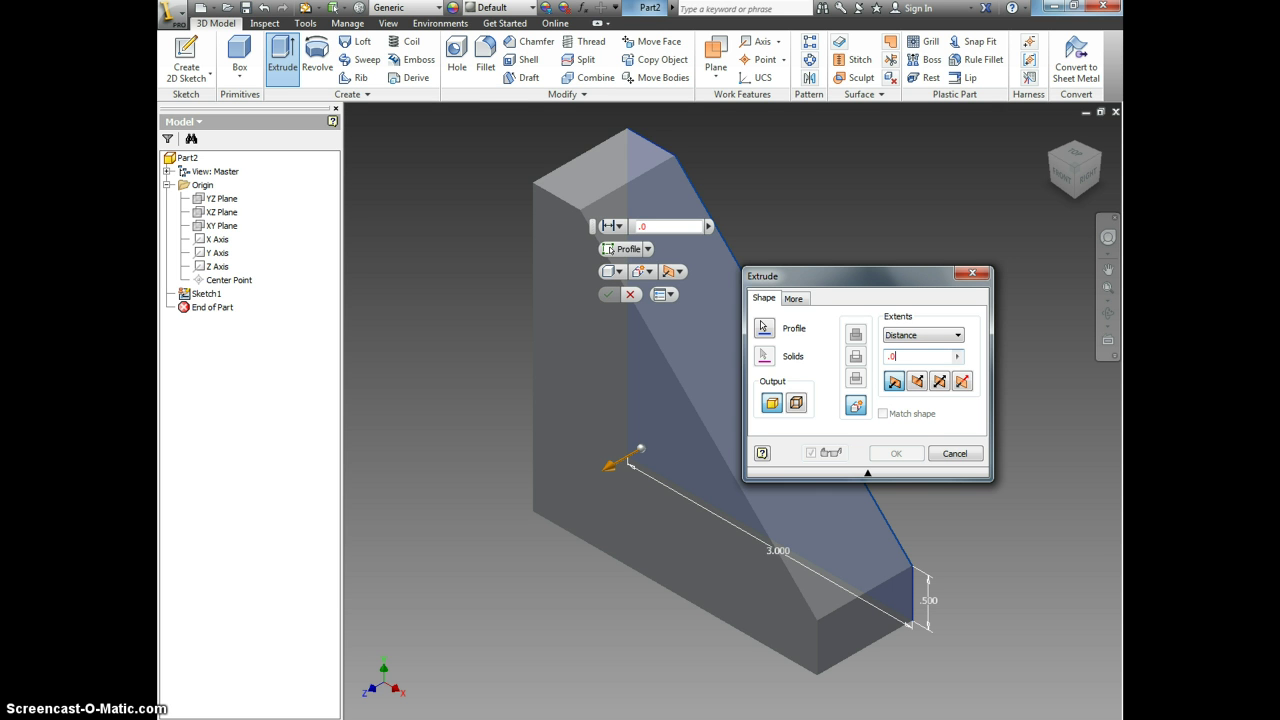
type("01")
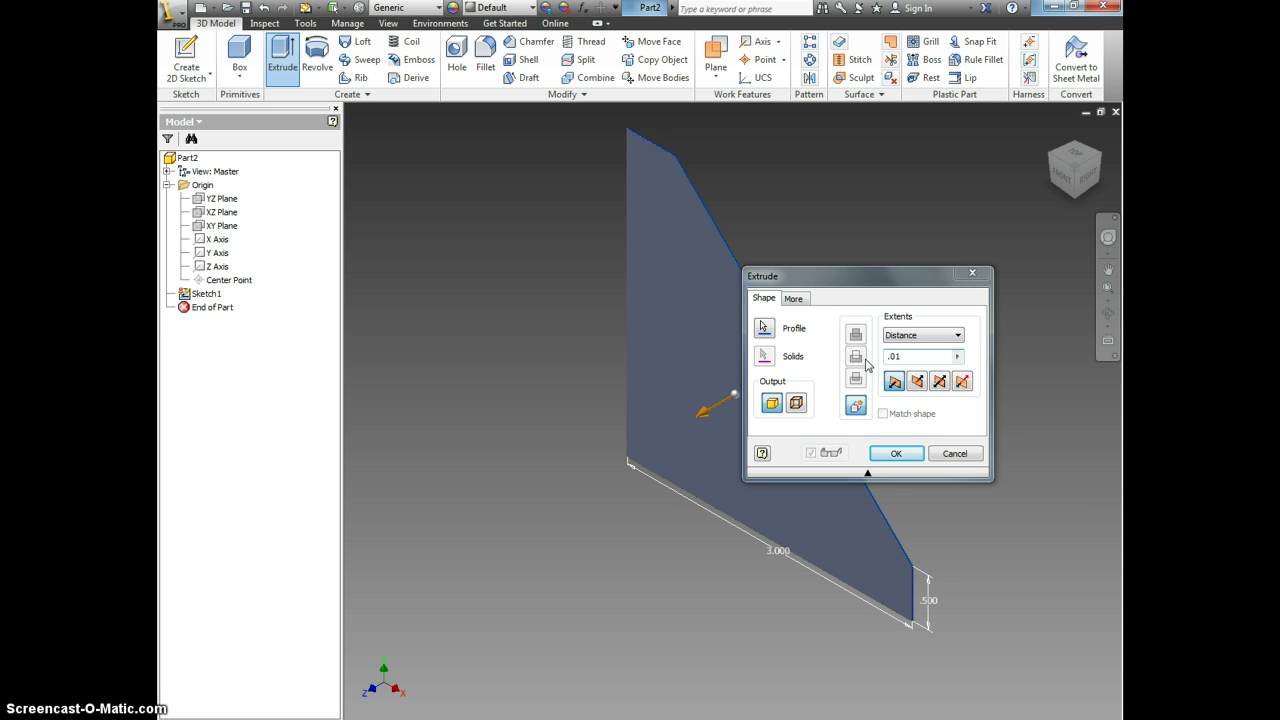
key("Return")
left_click(940, 368)
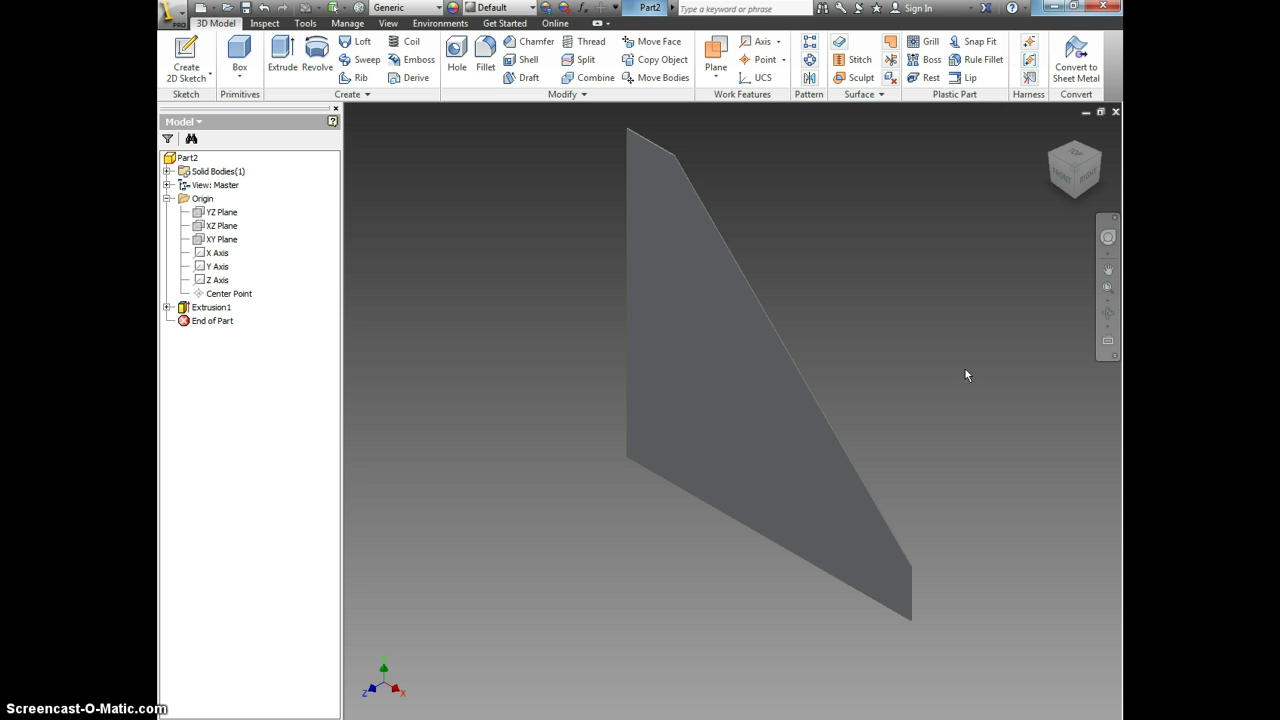
Start saving the part and browse to My Documents on the personal network drive
left_click(734, 331)
left_click(240, 20)
left_click(246, 9)
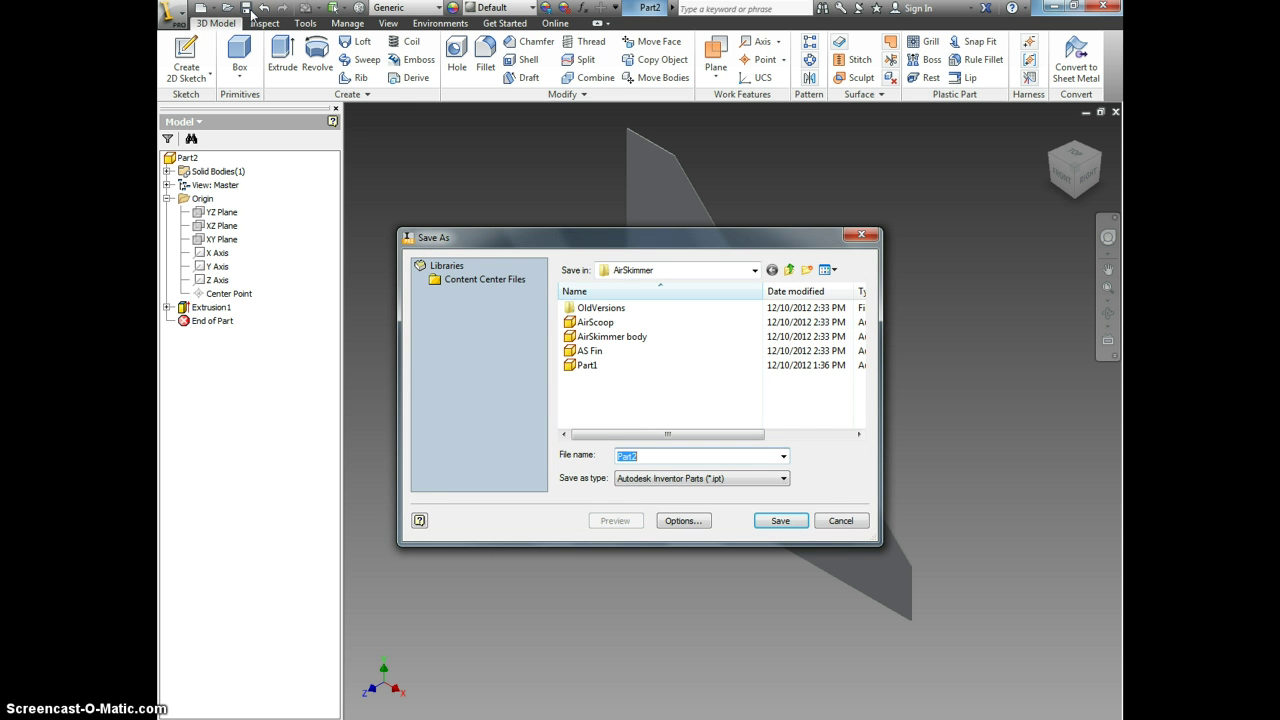
left_click(755, 270)
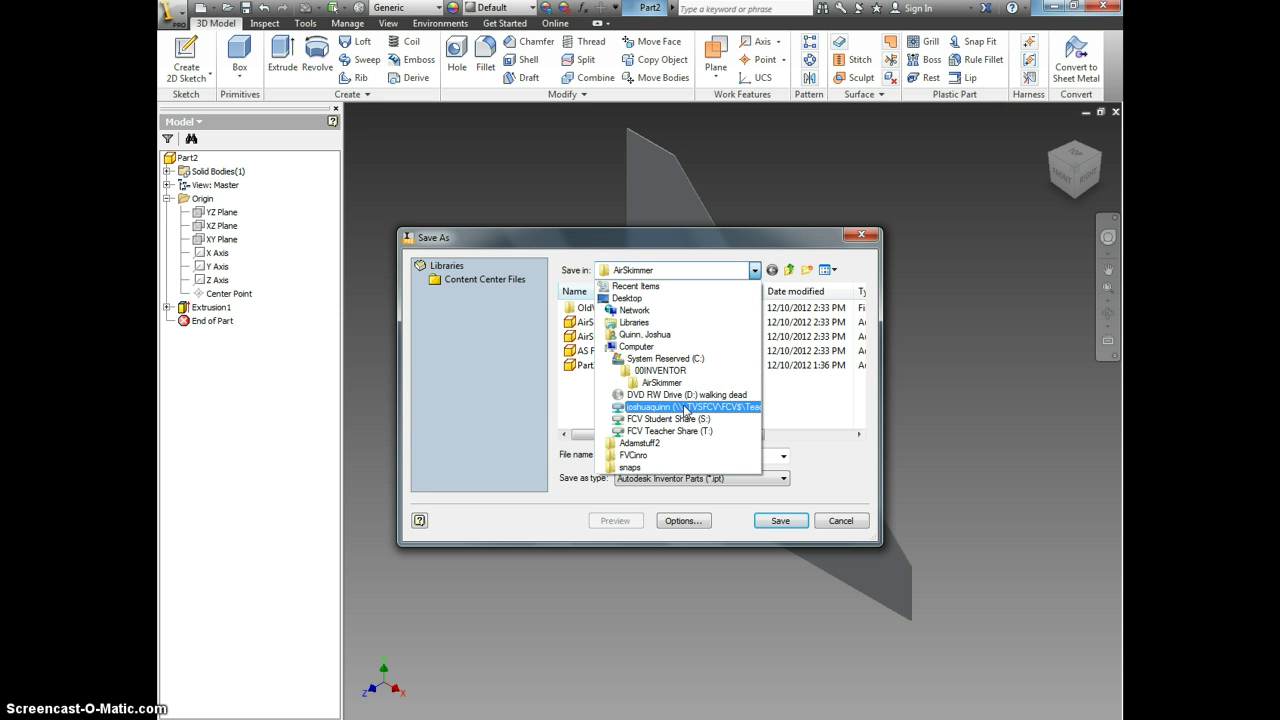
left_click(686, 407)
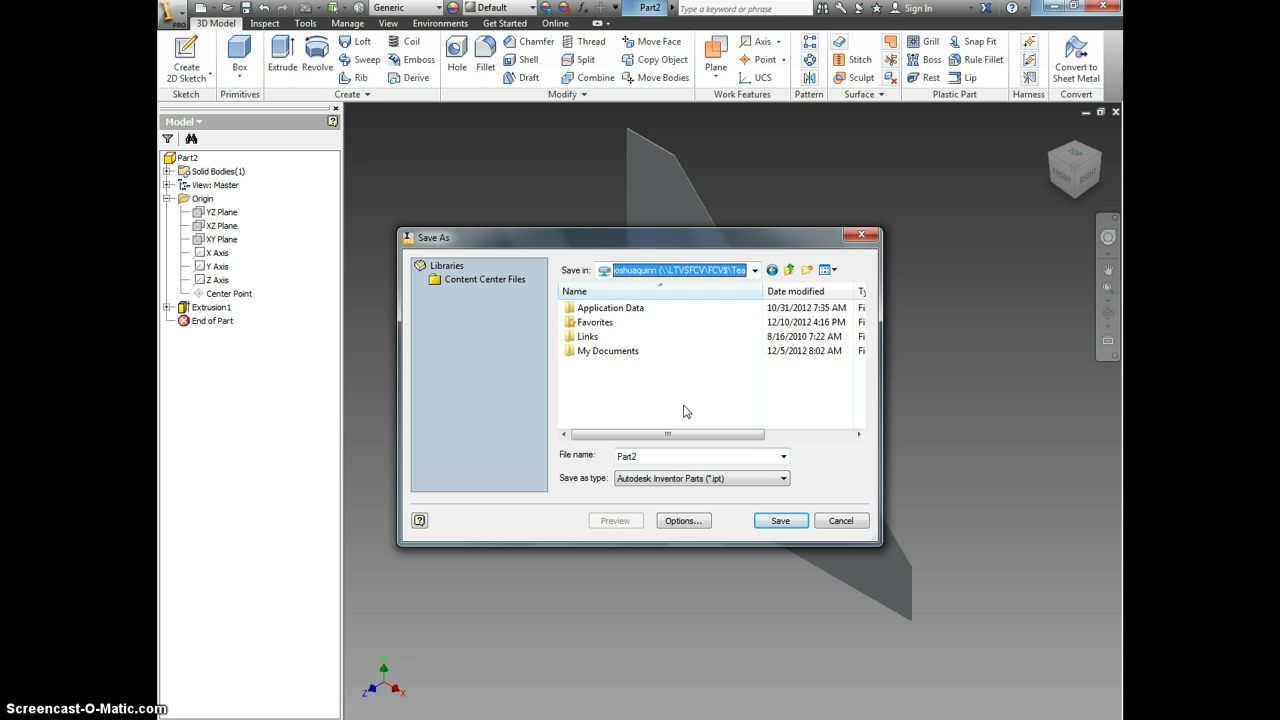
double_click(607, 351)
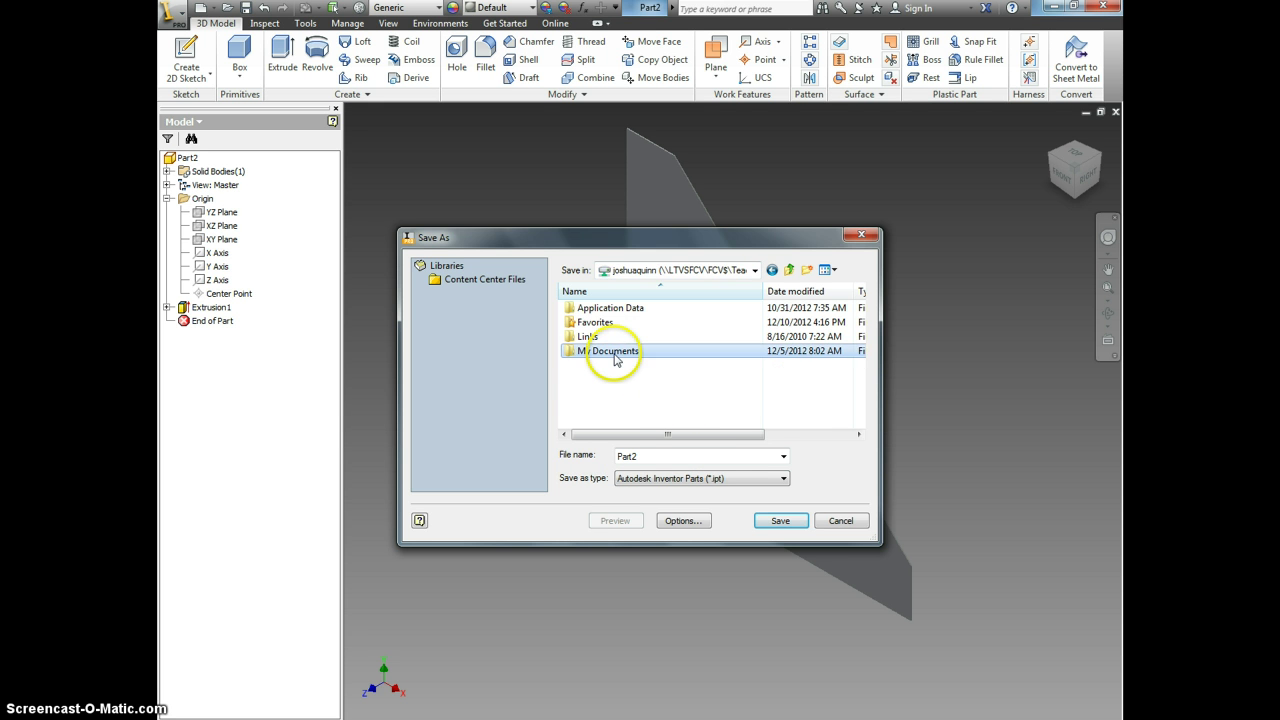
Create and open a new 00Inventor folder, then save the part as 'AirSkimmer Fin'
left_click(808, 270)
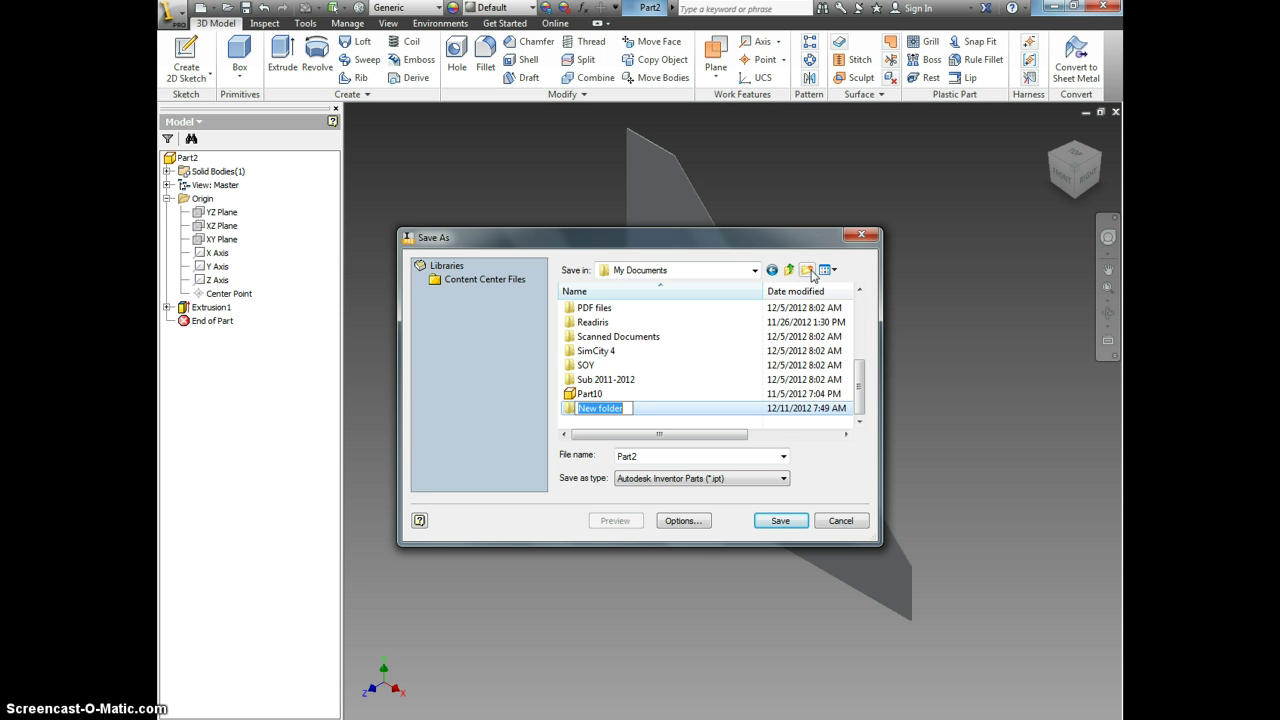
type("00Inventor")
left_click(572, 412)
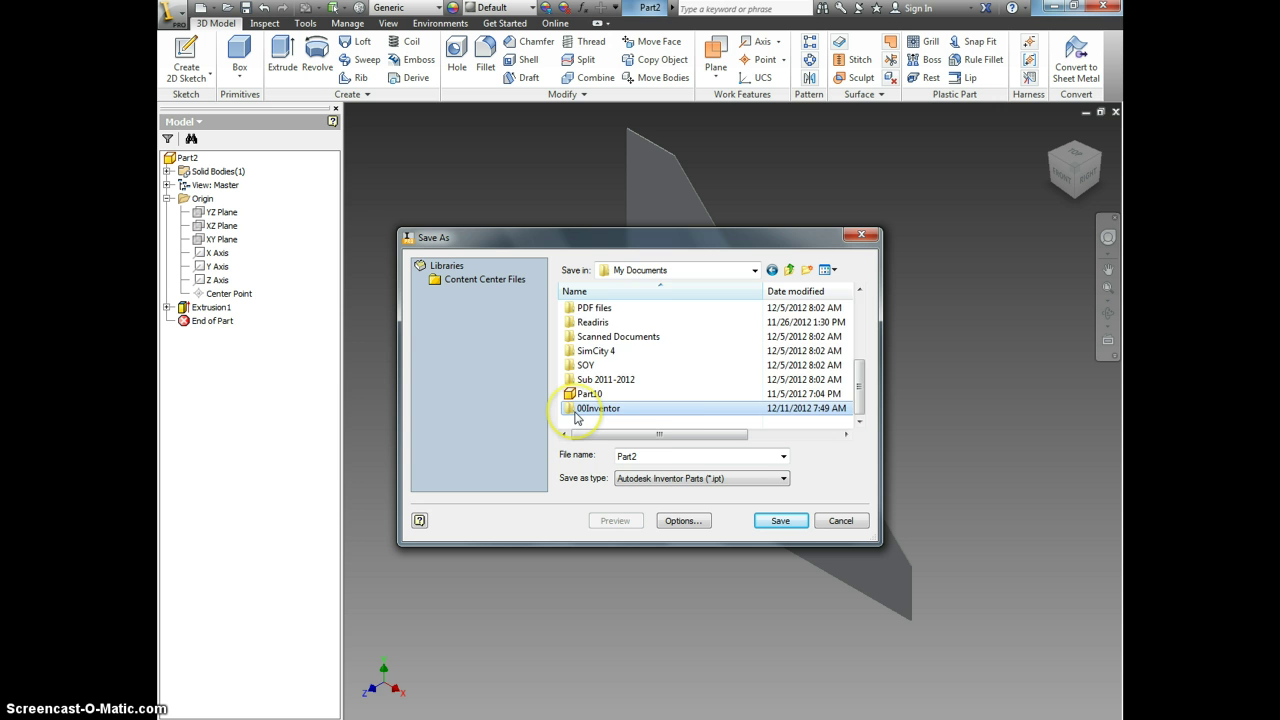
double_click(576, 410)
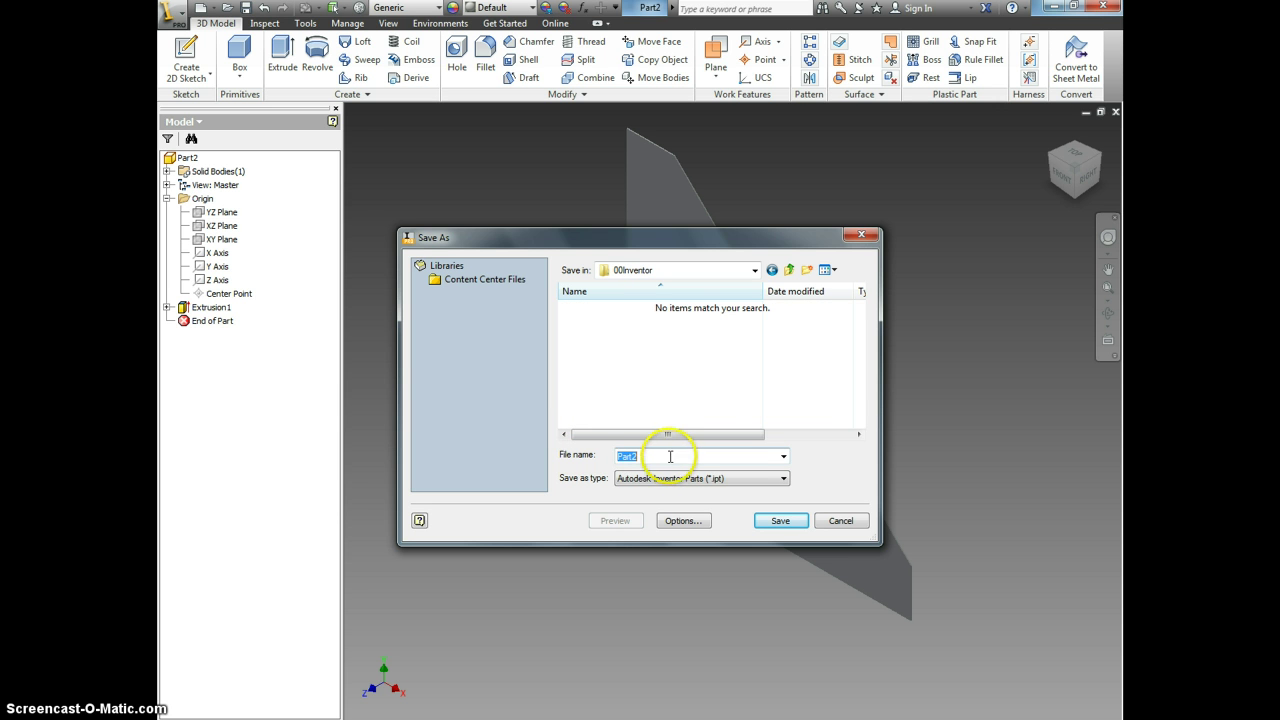
type("A")
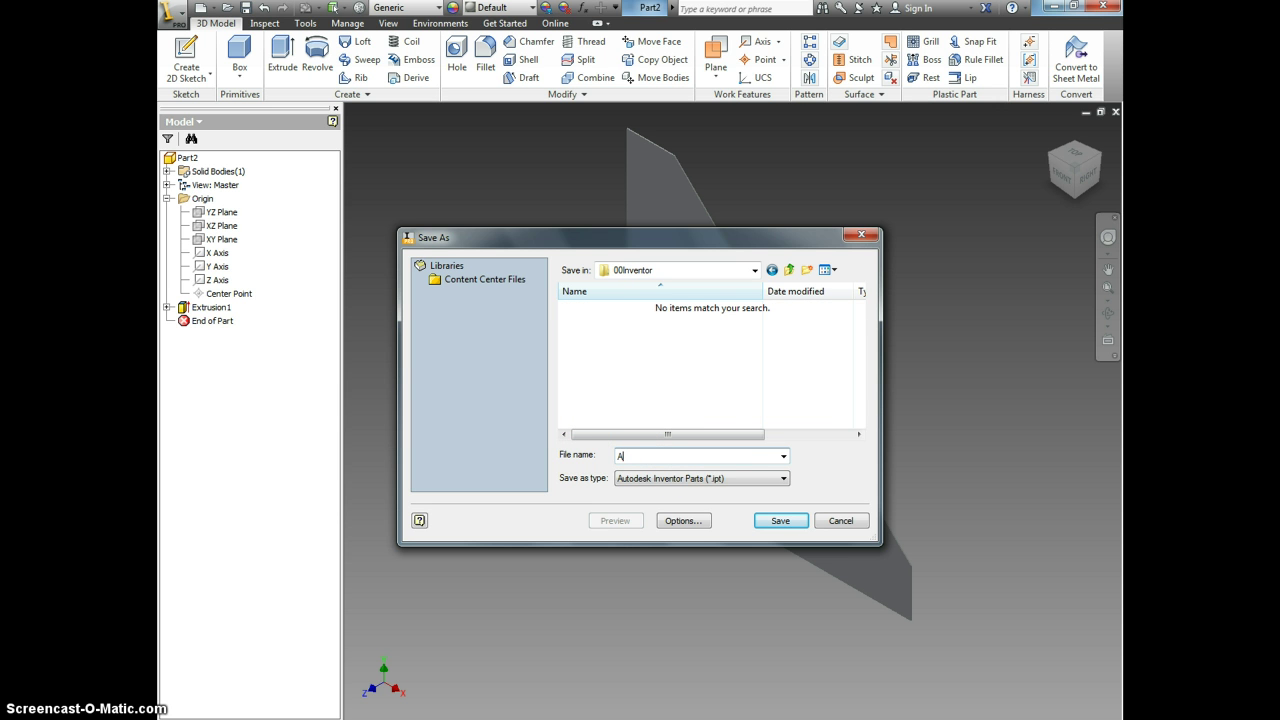
type("irSkimmer Fin")
key("Return")
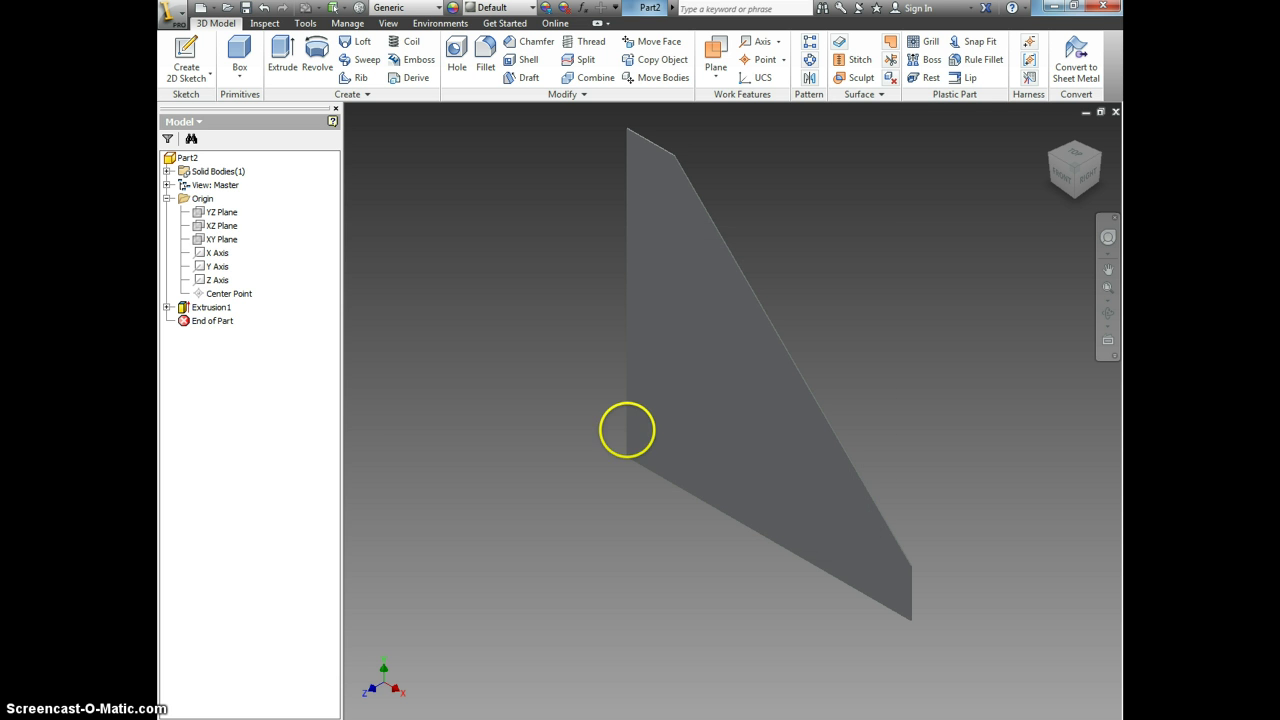